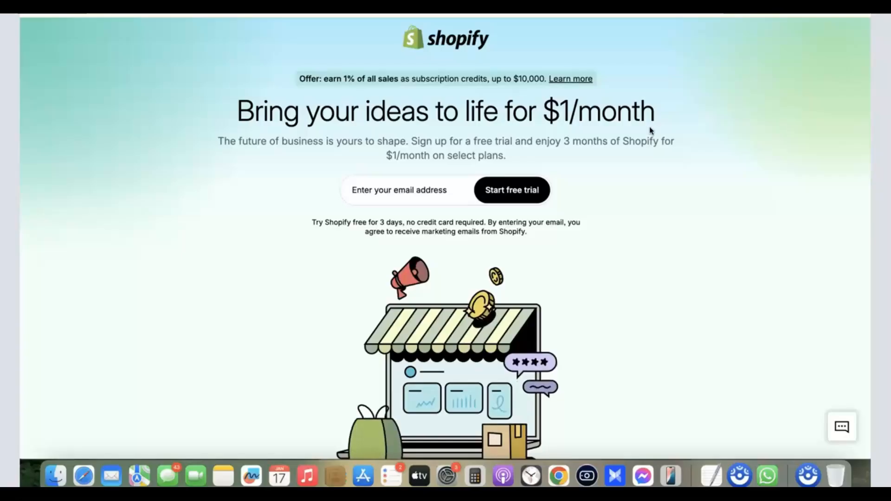
# Step: Enter the saved account e-mail and start the Shopify free trial
pyautogui.click(437, 190)
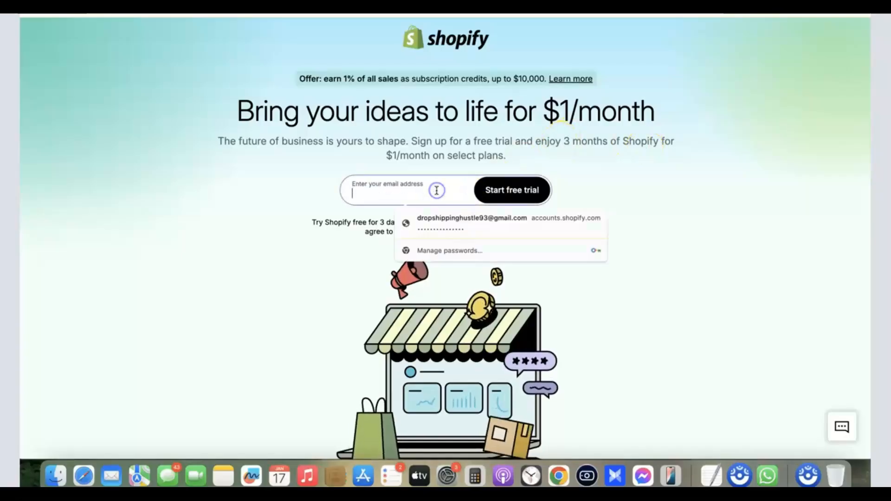
pyautogui.press('super+v')
pyautogui.click(618, 192)
pyautogui.click(486, 204)
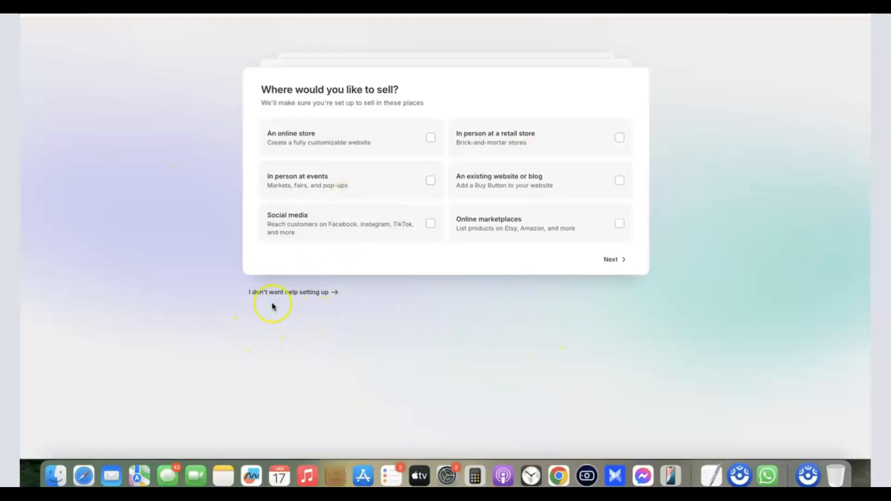
# Step: Choose 'I don't want help setting up' to skip the setup questionnaire
pyautogui.click(310, 296)
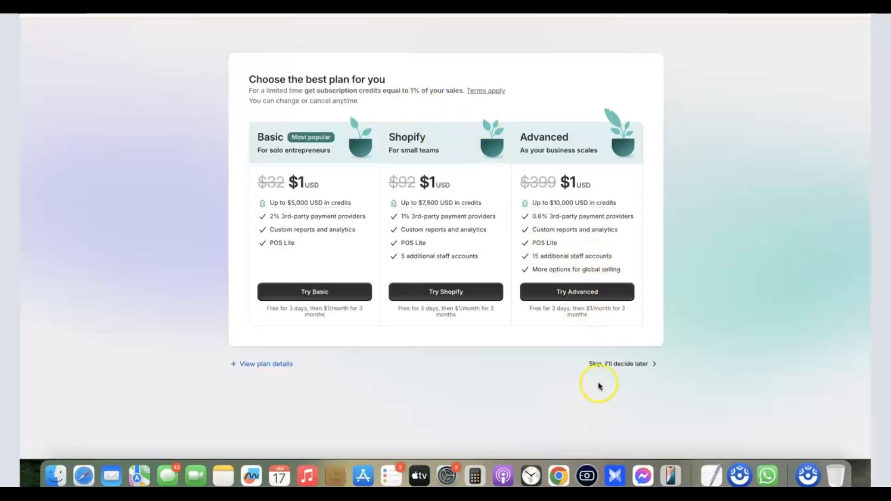
# Step: Skip plan selection with 'Skip, I'll decide later' to enter the store admin
pyautogui.click(610, 364)
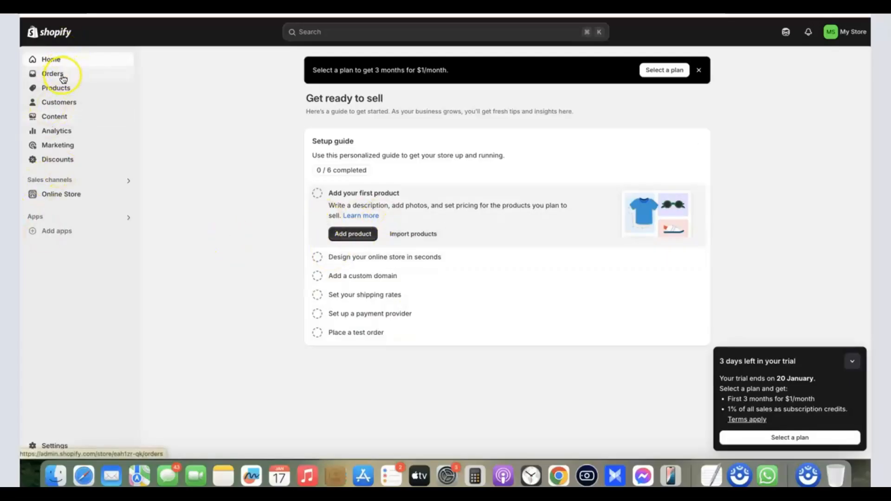
# Step: Go to Online Store > Themes from the admin sidebar to view the Dawn theme
pyautogui.click(64, 78)
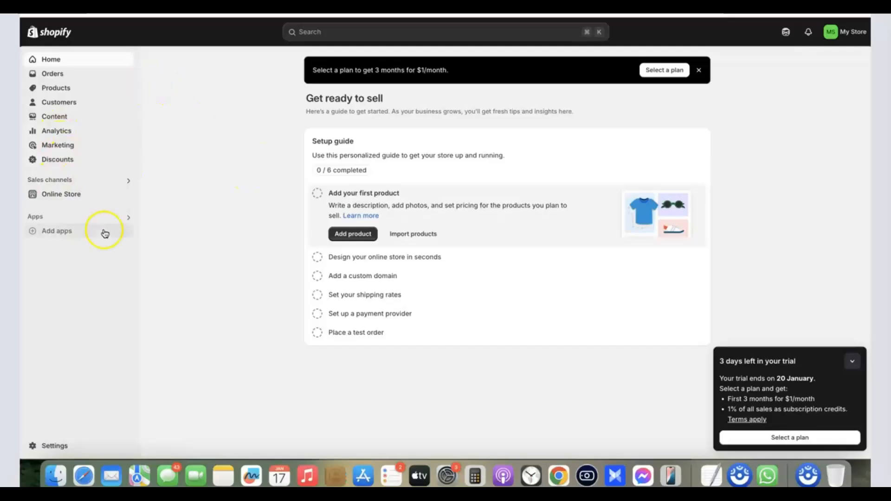
pyautogui.click(64, 197)
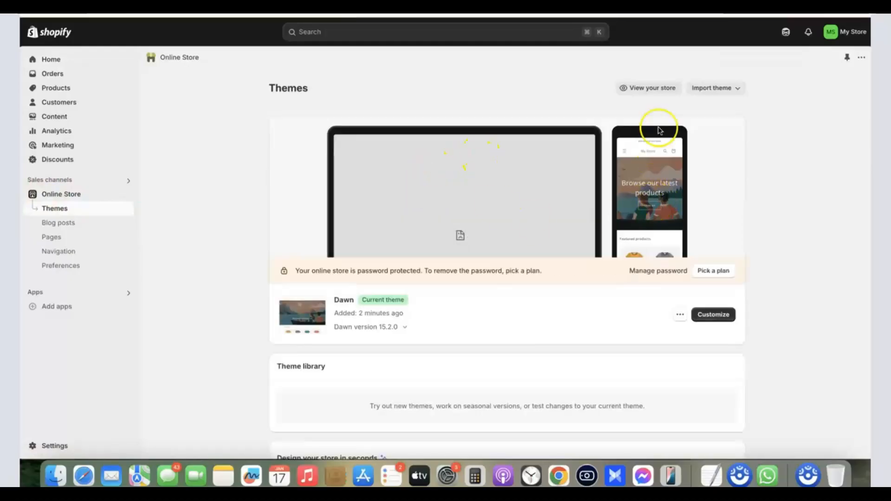
pyautogui.rightClick(651, 86)
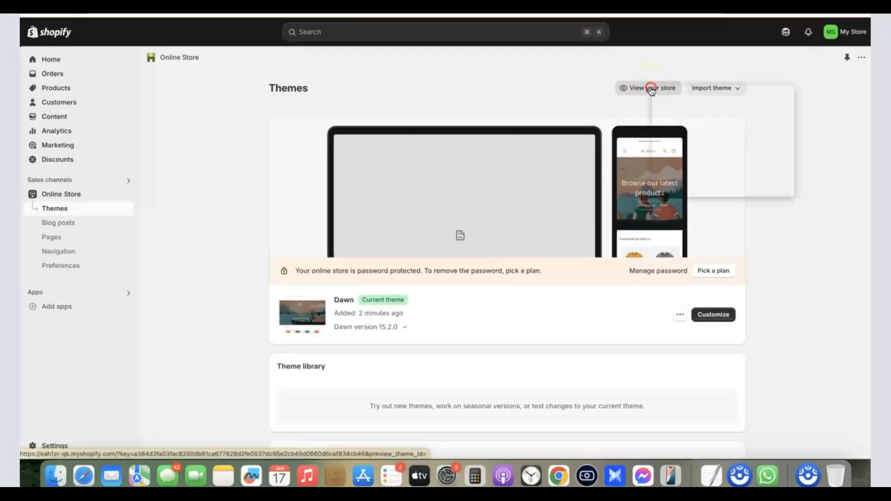
pyautogui.click(577, 78)
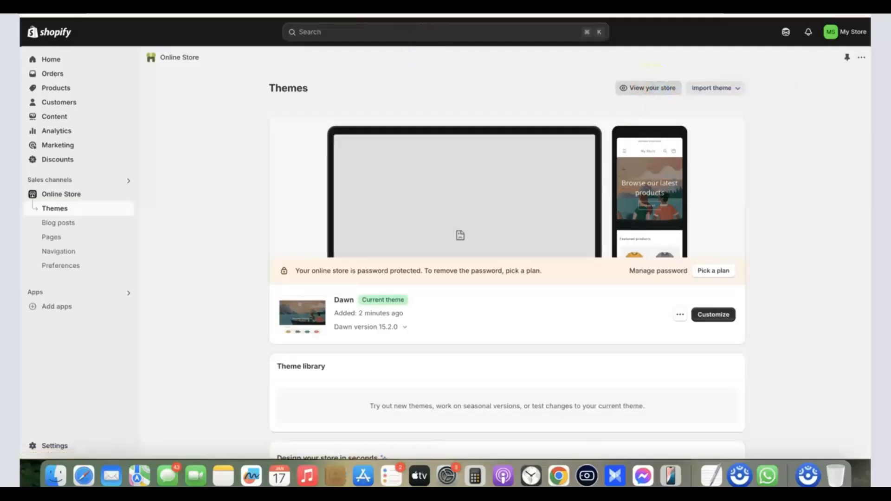
pyautogui.hotkey('ctrl', 'Tab')
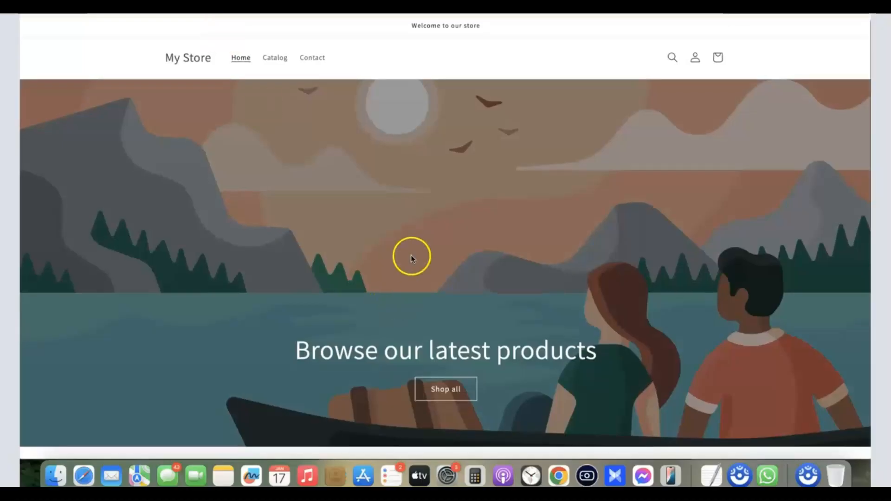
pyautogui.scroll(-8, 412, 258)
pyautogui.scroll(10, 439, 307)
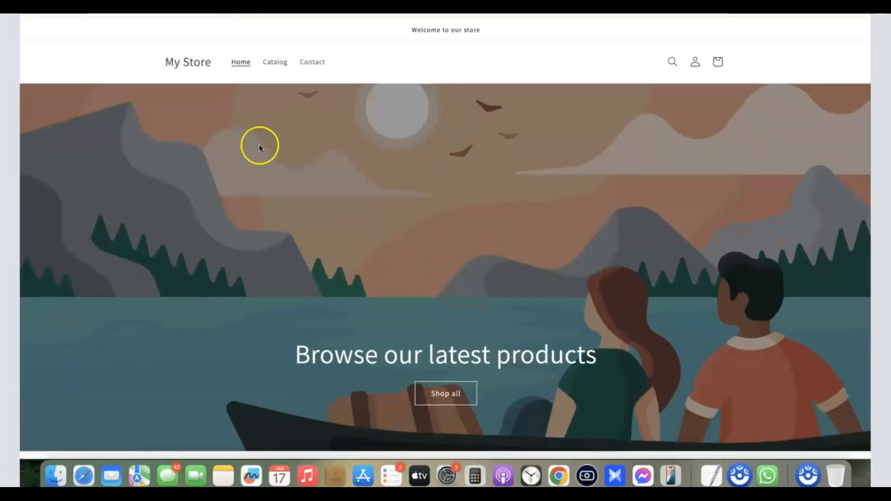
pyautogui.hotkey('ctrl', 'shift', 'Tab')
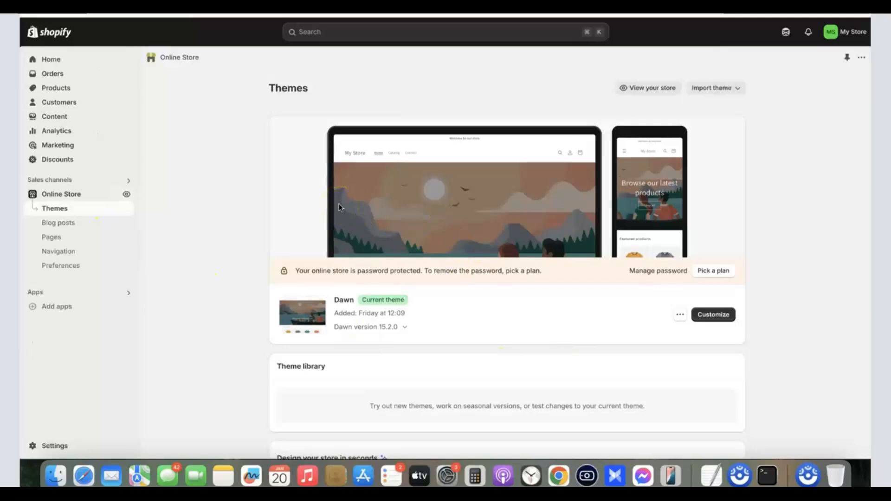
# Step: Find the free Sense theme under Popular free themes, preview it, and try it as a draft
pyautogui.scroll(-8, 338, 205)
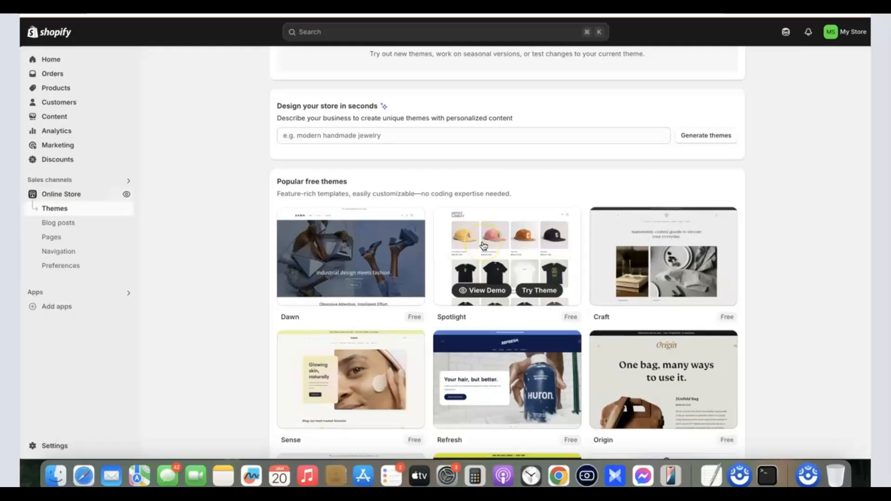
pyautogui.scroll(-5, 482, 241)
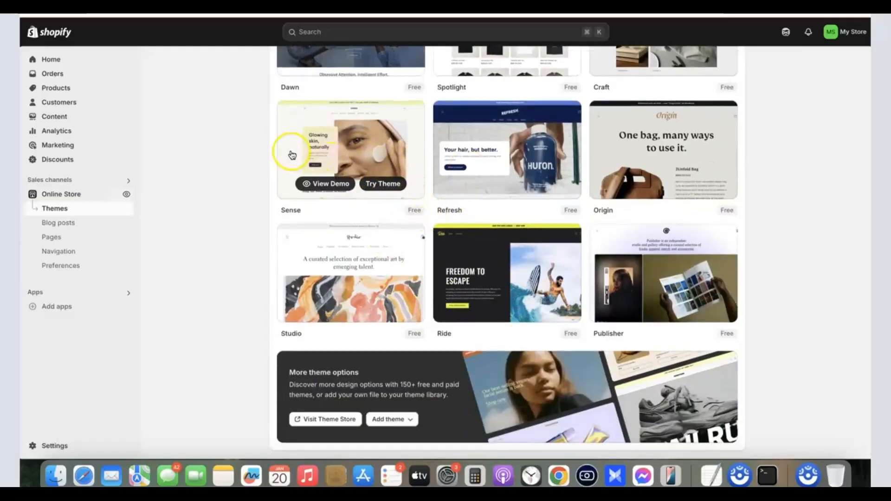
pyautogui.scroll(5, 368, 246)
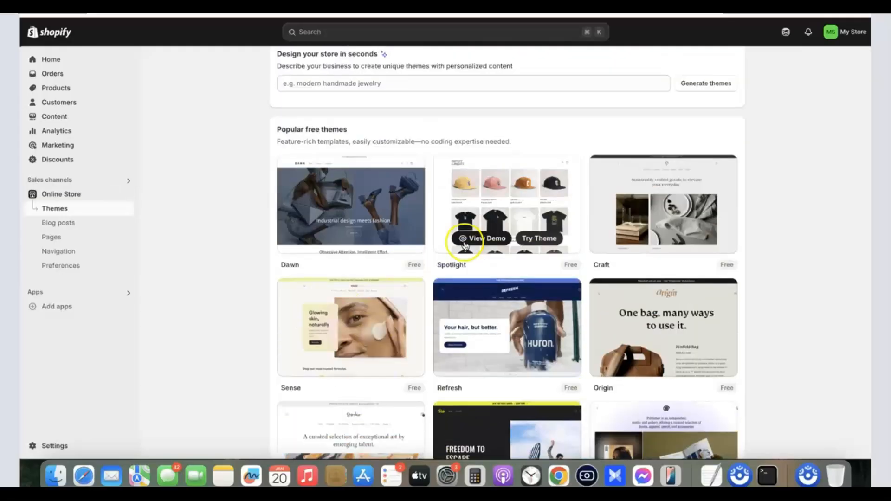
pyautogui.scroll(1, 442, 198)
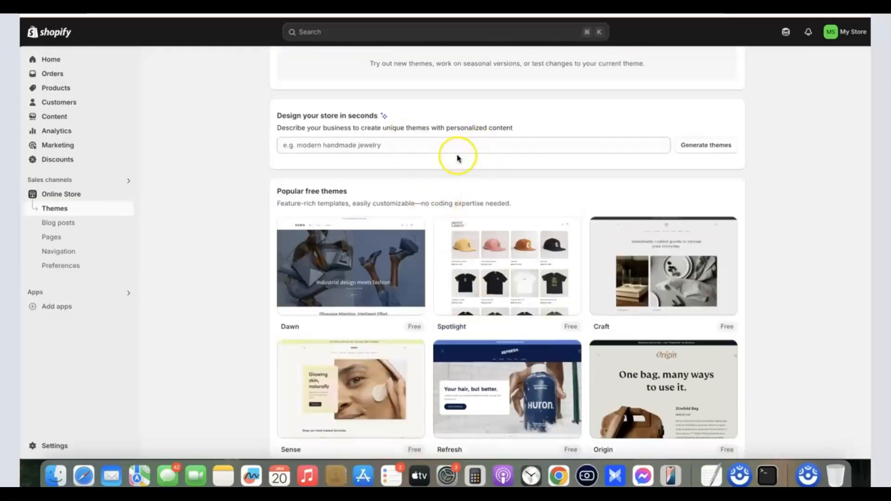
pyautogui.scroll(-2, 463, 209)
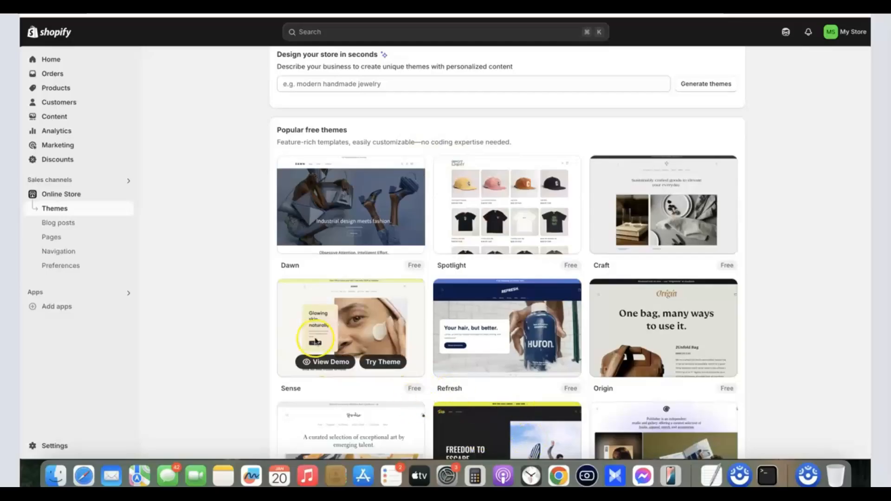
pyautogui.scroll(-4, 541, 299)
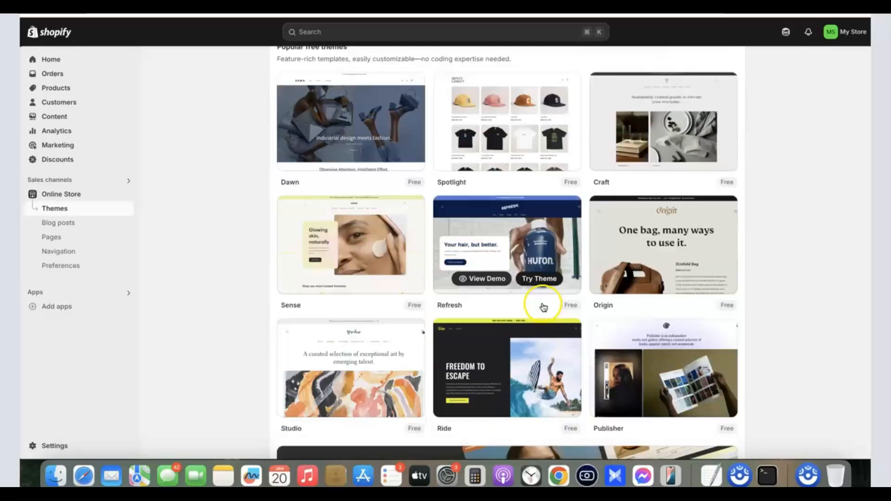
pyautogui.click(352, 219)
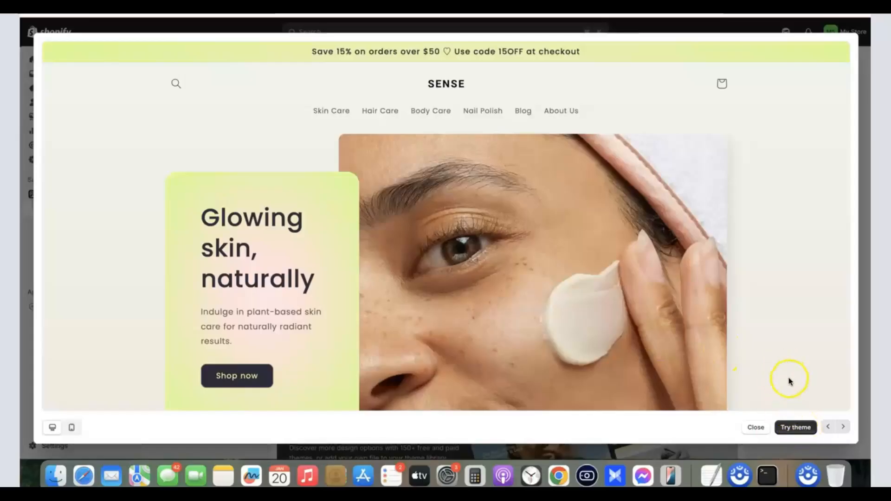
pyautogui.click(795, 428)
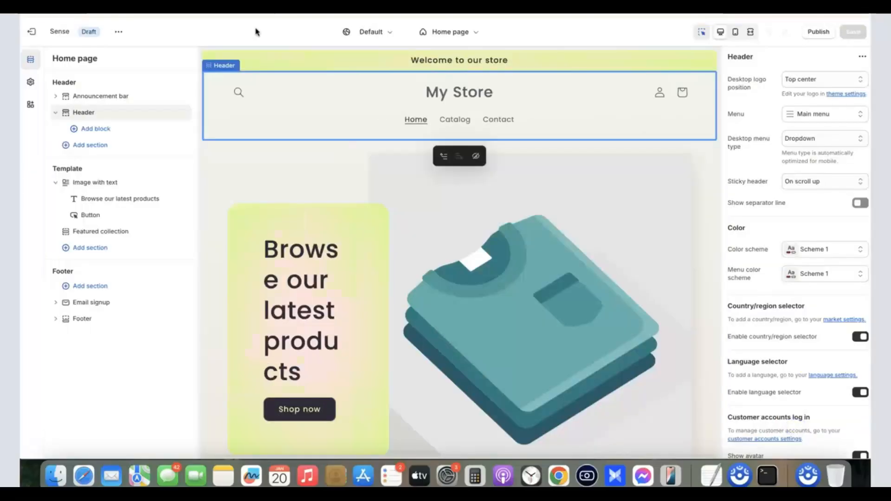
pyautogui.click(243, 109)
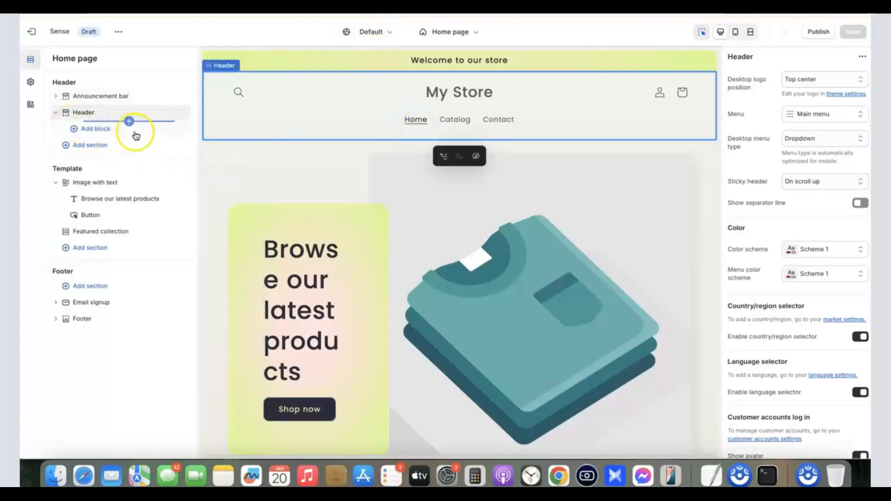
pyautogui.moveTo(75, 114)
pyautogui.mouseDown()
pyautogui.moveTo(71, 100)
pyautogui.moveTo(80, 96)
pyautogui.mouseUp()
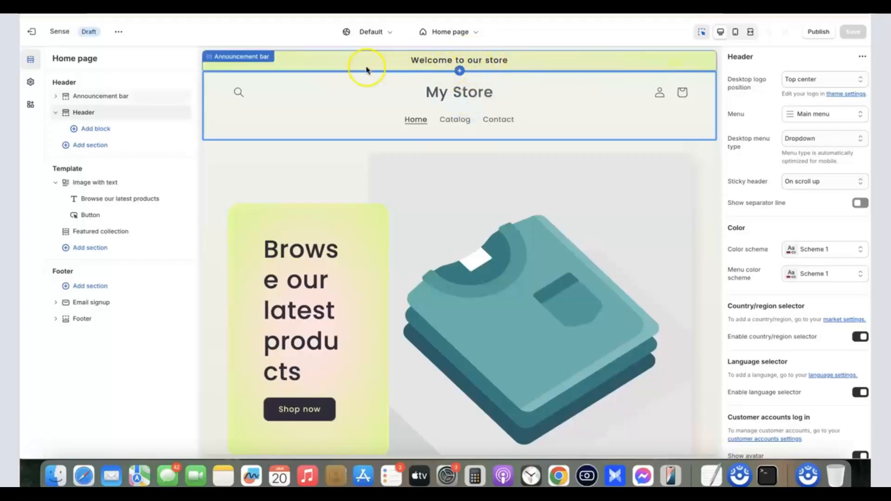
# Step: Replace the 'Welcome to our store' announcement with 'Get Free Shipping on All Products', then open Theme settings
pyautogui.click(94, 96)
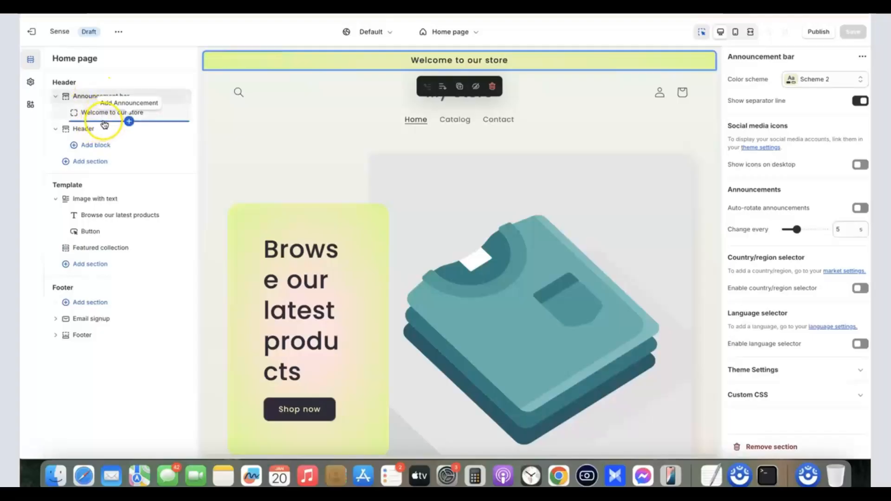
pyautogui.click(105, 113)
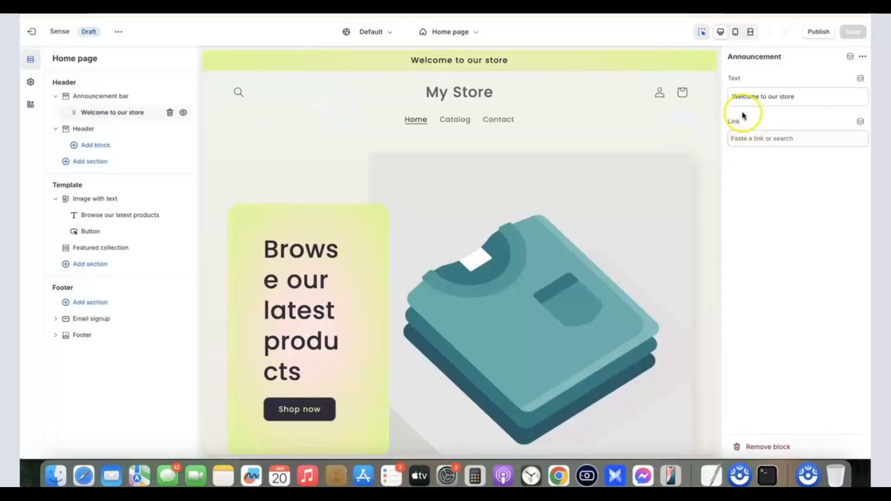
pyautogui.tripleClick(812, 98)
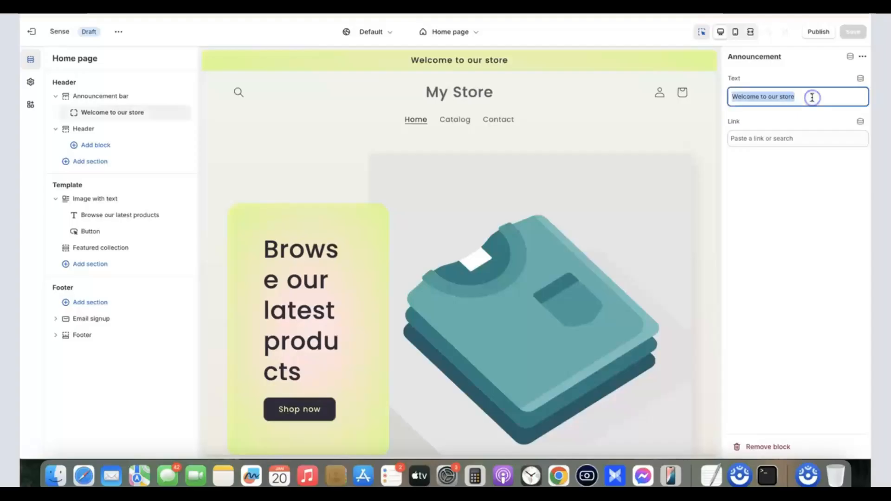
pyautogui.press('BackSpace')
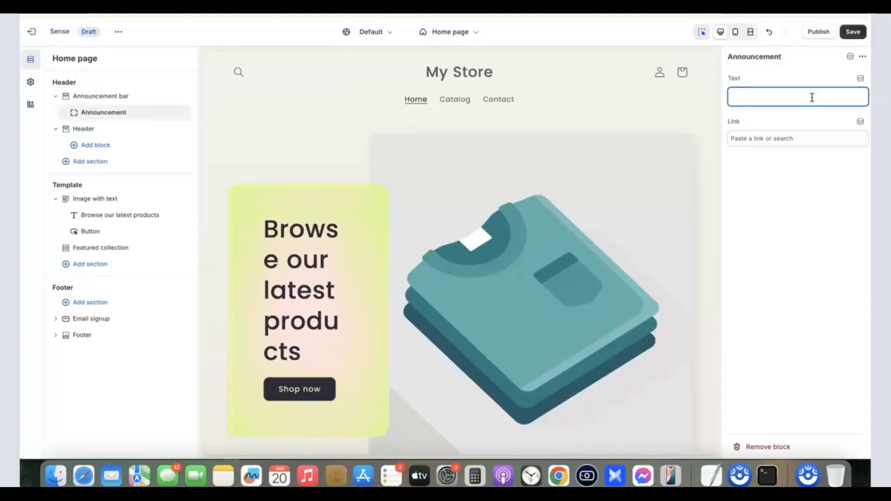
pyautogui.write('Get Free Shipping on All Products')
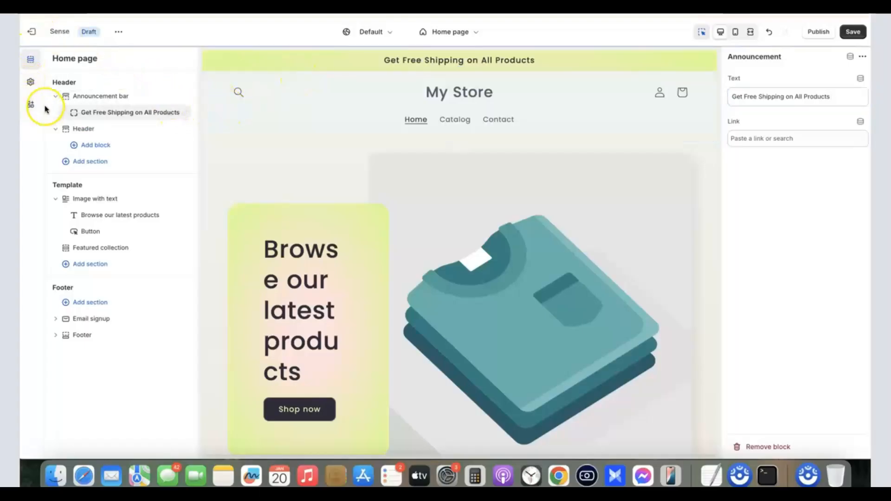
pyautogui.click(31, 83)
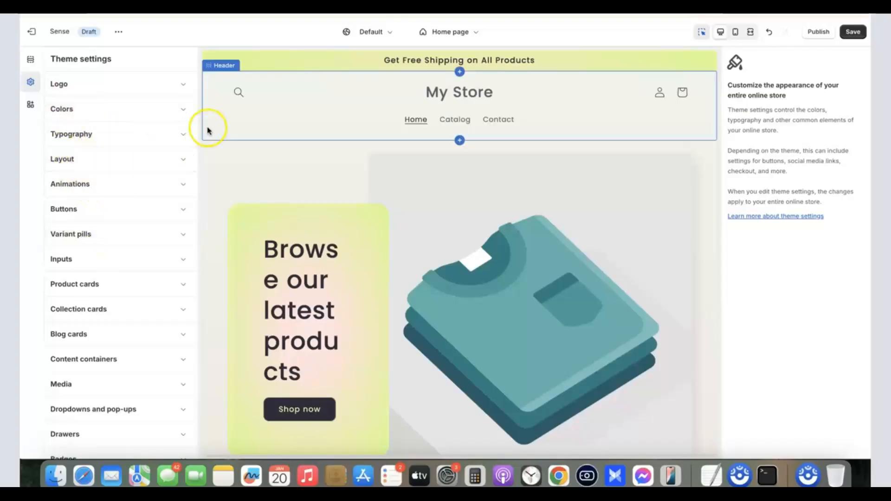
# Step: Check the Logo settings, close the logo picker without choosing an image, and return to the settings list
pyautogui.click(73, 89)
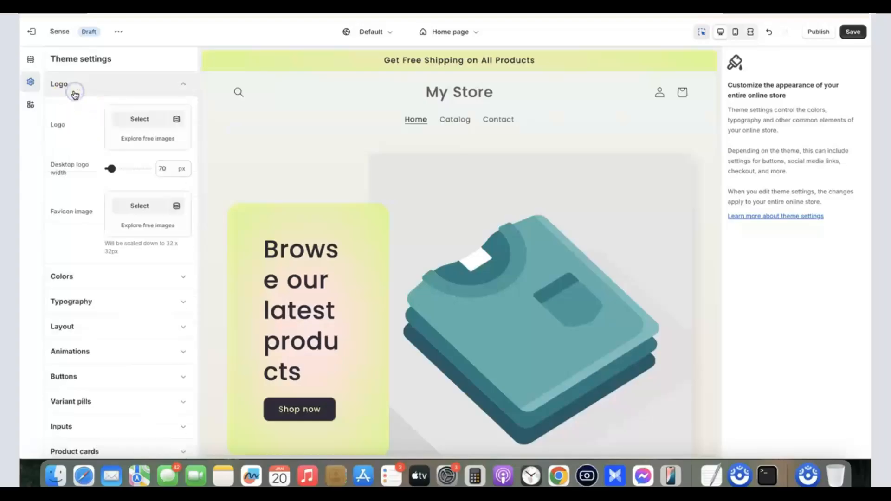
pyautogui.click(140, 120)
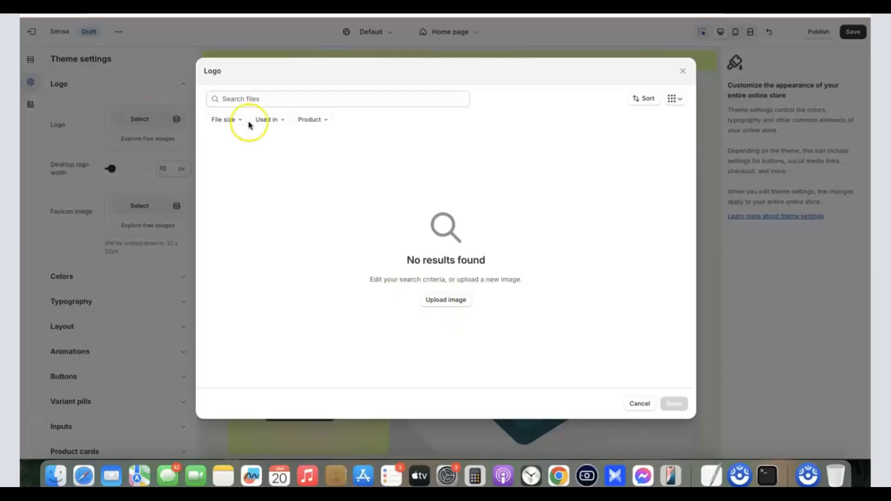
pyautogui.click(639, 403)
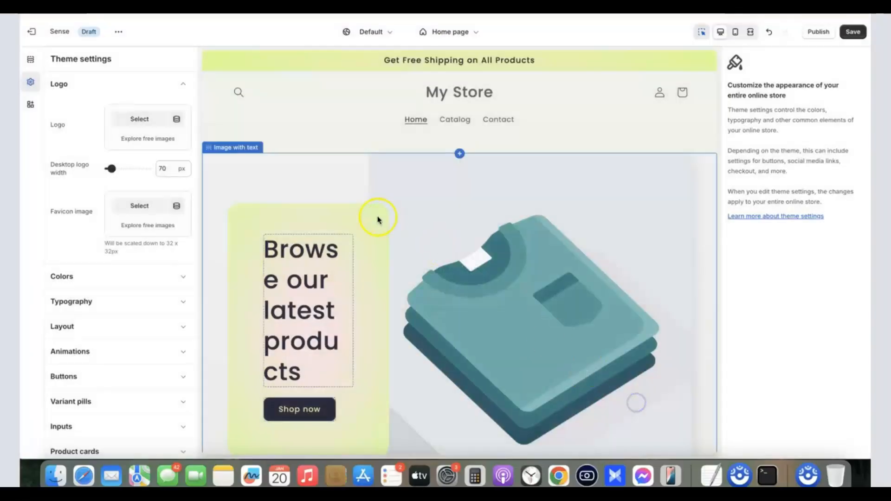
pyautogui.click(30, 83)
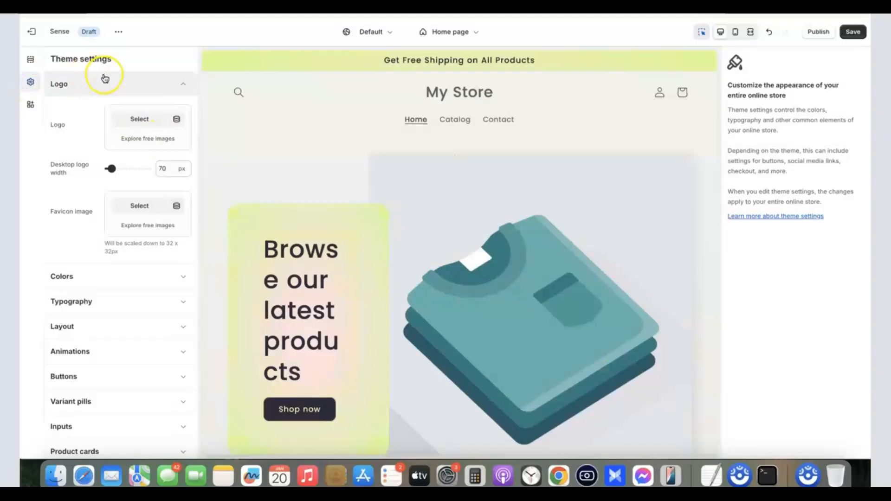
pyautogui.scroll(-3, 73, 175)
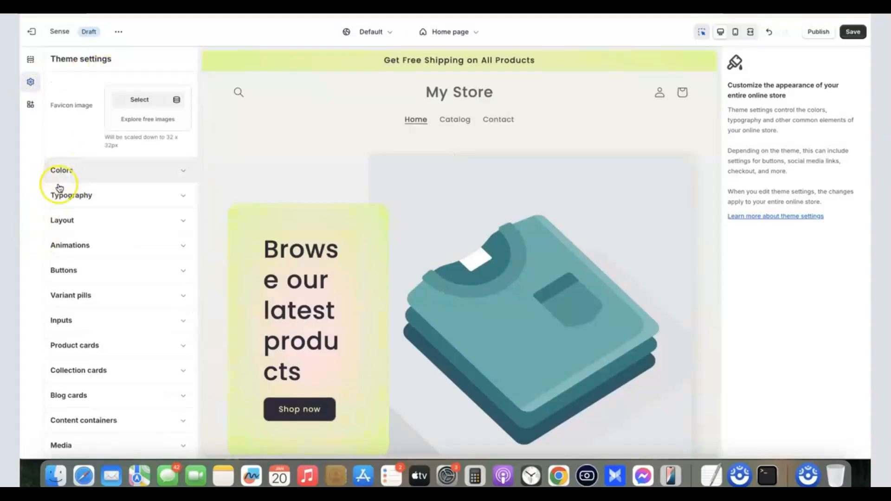
# Step: Remove the background gradient from colour Scheme 1, keeping its background at #FDFBF7
pyautogui.click(156, 175)
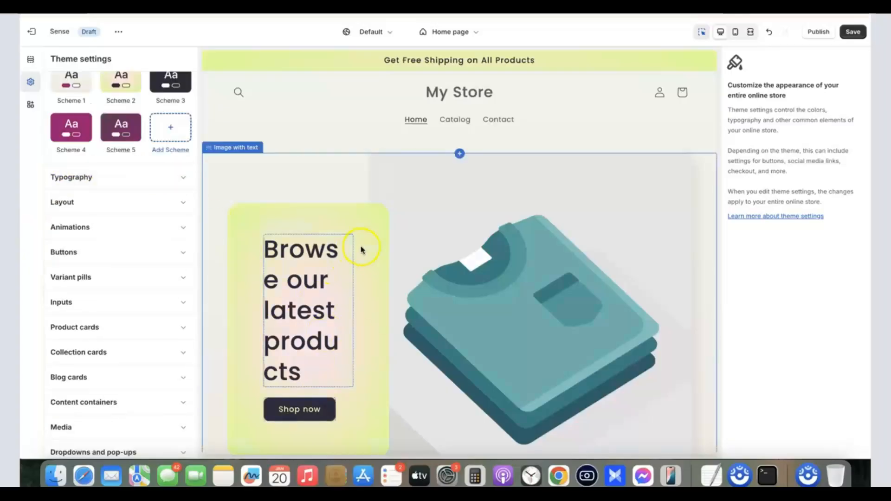
pyautogui.scroll(-10, 331, 205)
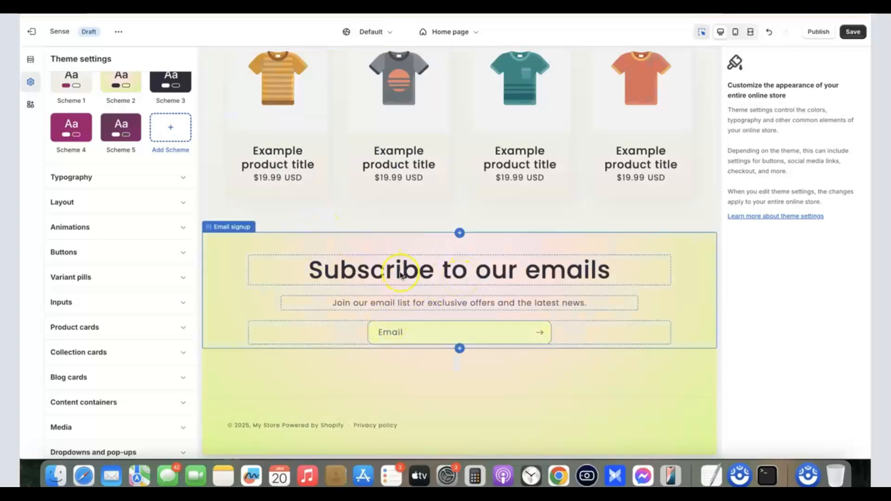
pyautogui.scroll(3, 93, 125)
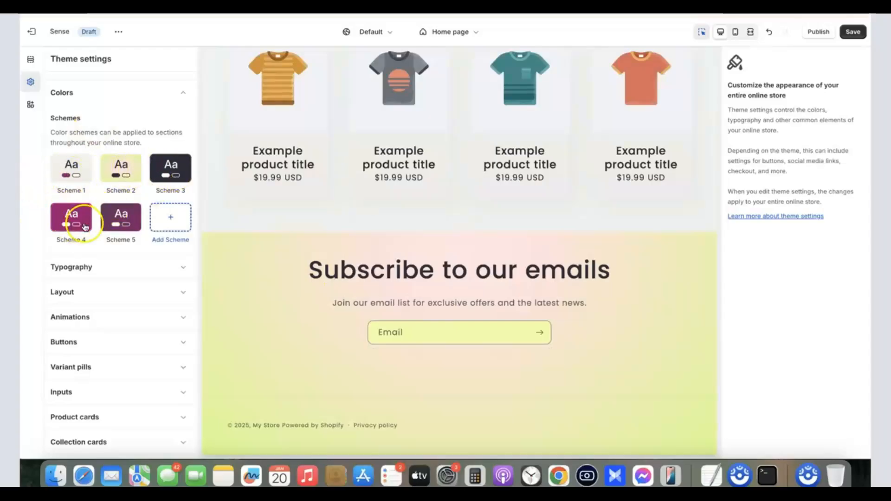
pyautogui.click(72, 170)
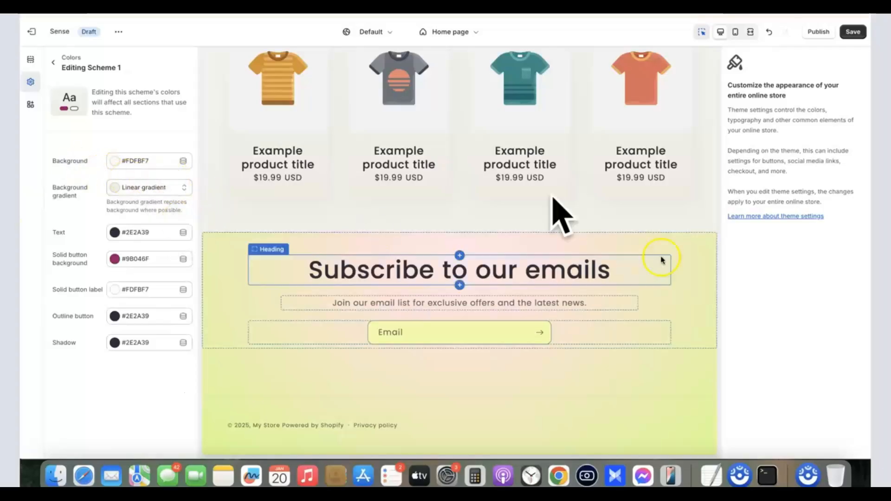
pyautogui.click(116, 188)
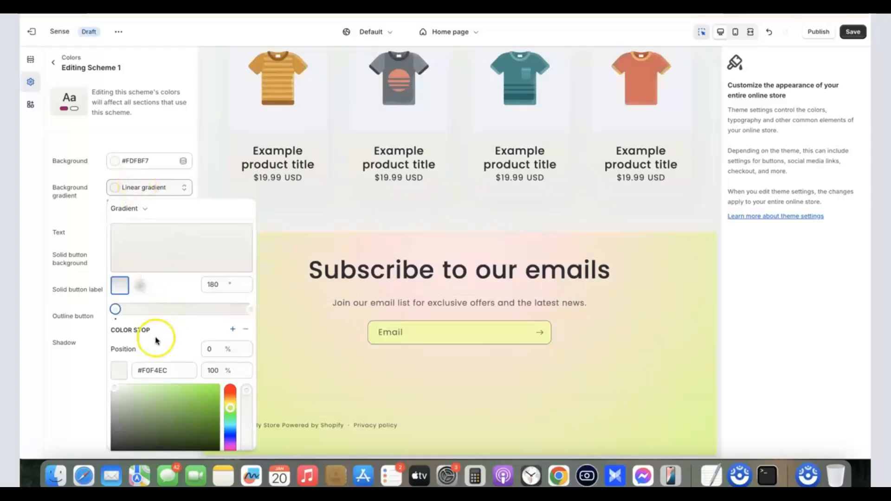
pyautogui.moveTo(122, 398); pyautogui.dragTo(130, 432)
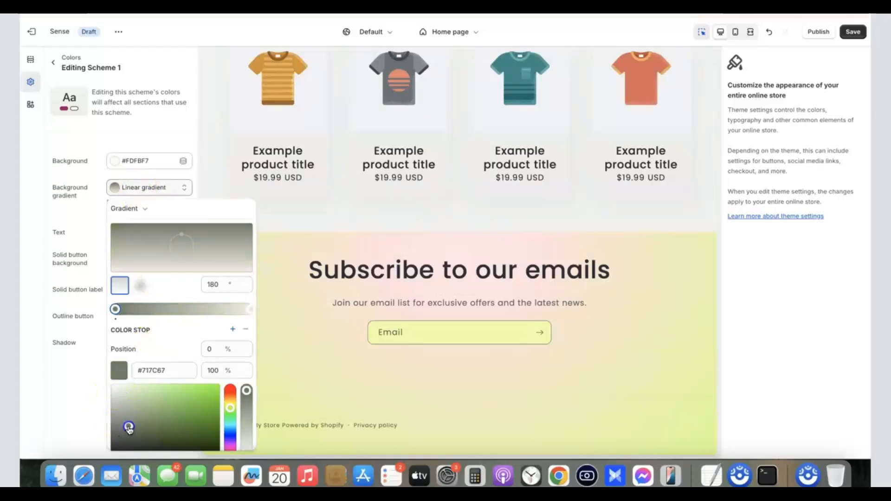
pyautogui.scroll(-5, 203, 400)
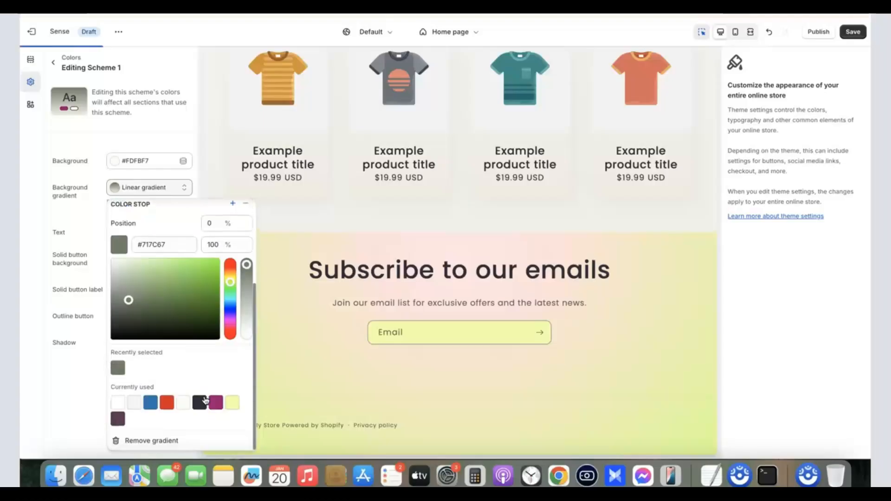
pyautogui.click(151, 440)
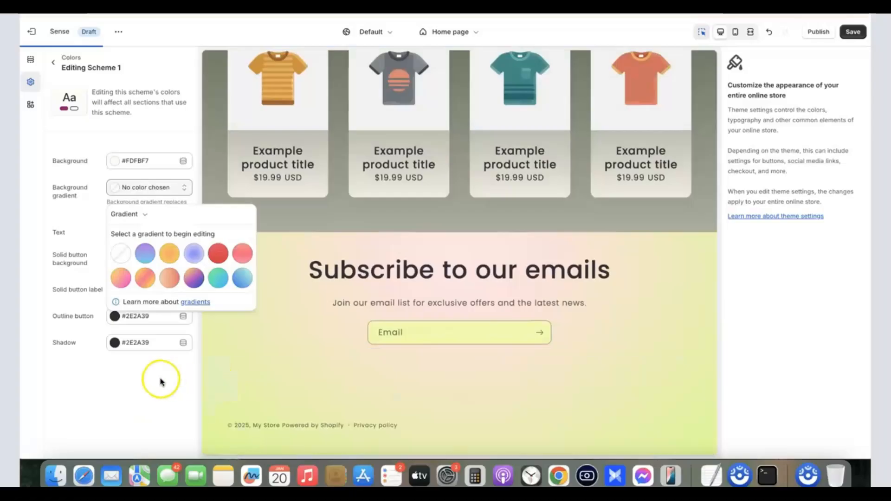
pyautogui.click(161, 382)
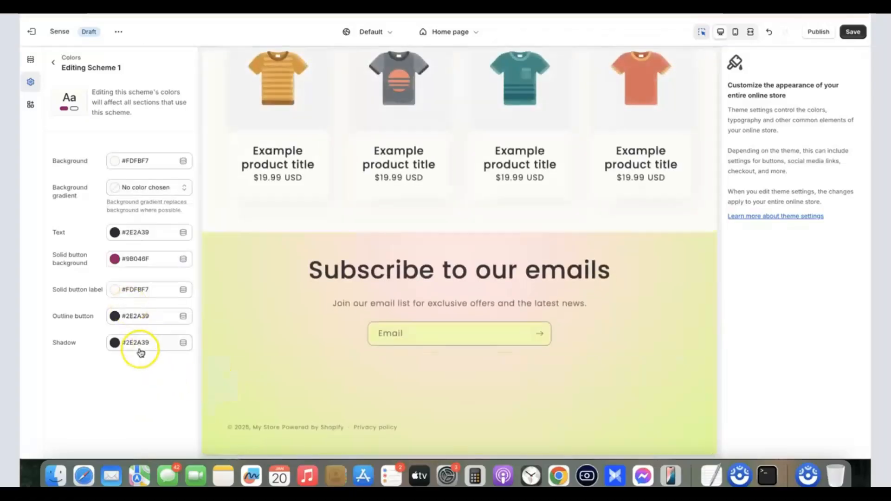
# Step: Go back to the Theme settings list and scroll through its sections
pyautogui.click(53, 63)
pyautogui.scroll(-3, 91, 132)
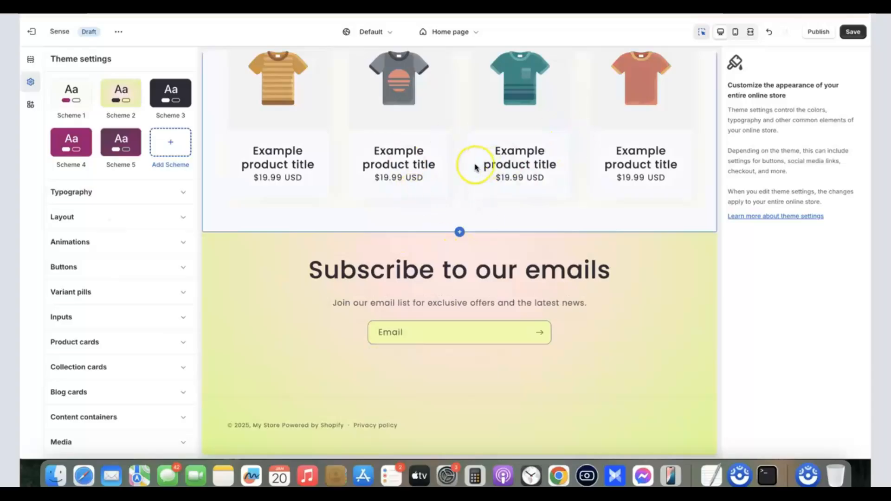
pyautogui.scroll(5, 474, 167)
pyautogui.scroll(5, 474, 167)
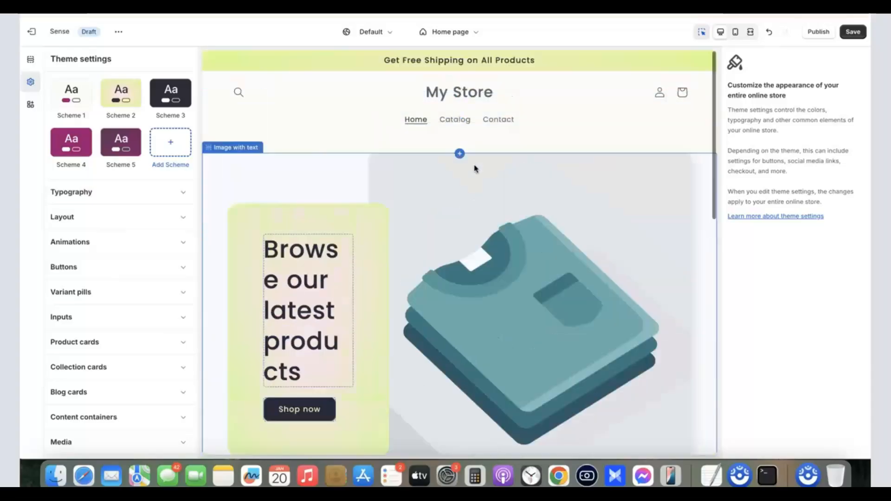
pyautogui.scroll(-2, 125, 210)
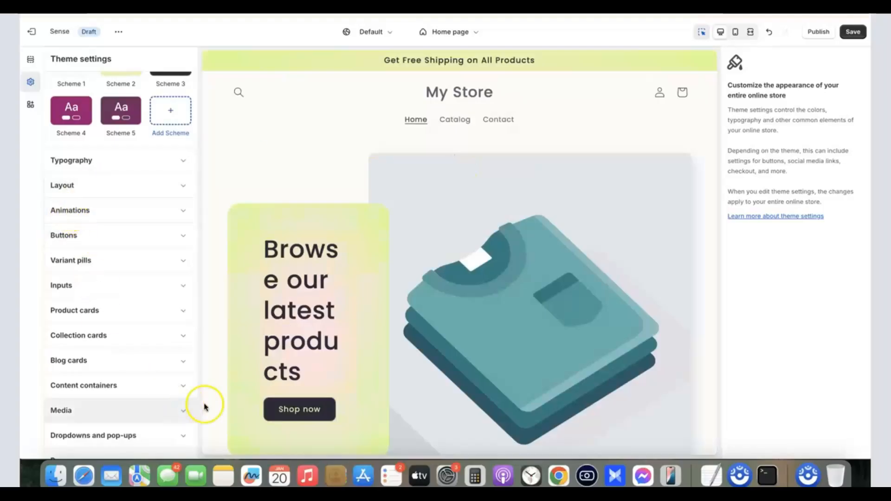
pyautogui.scroll(-3, 307, 404)
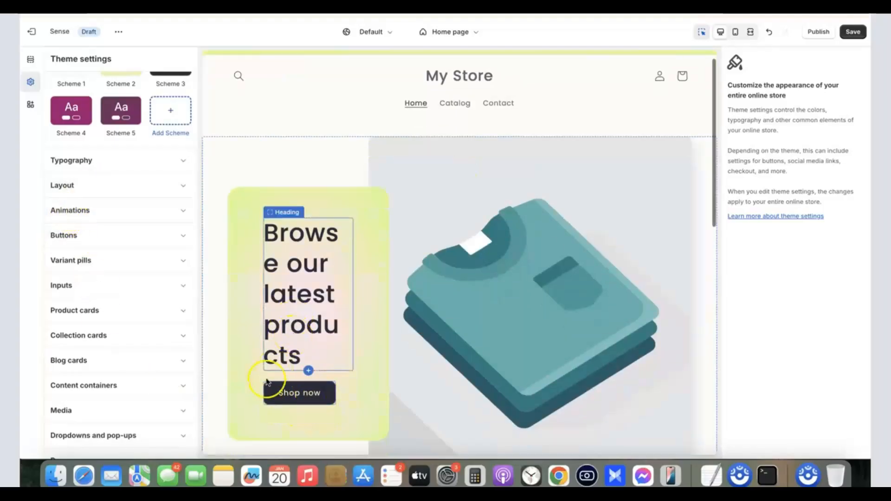
pyautogui.scroll(-5, 300, 380)
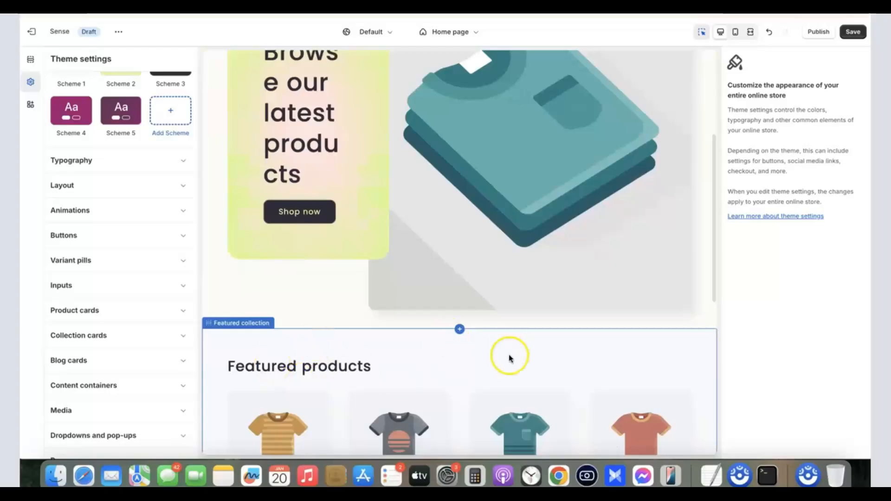
pyautogui.scroll(-5, 463, 342)
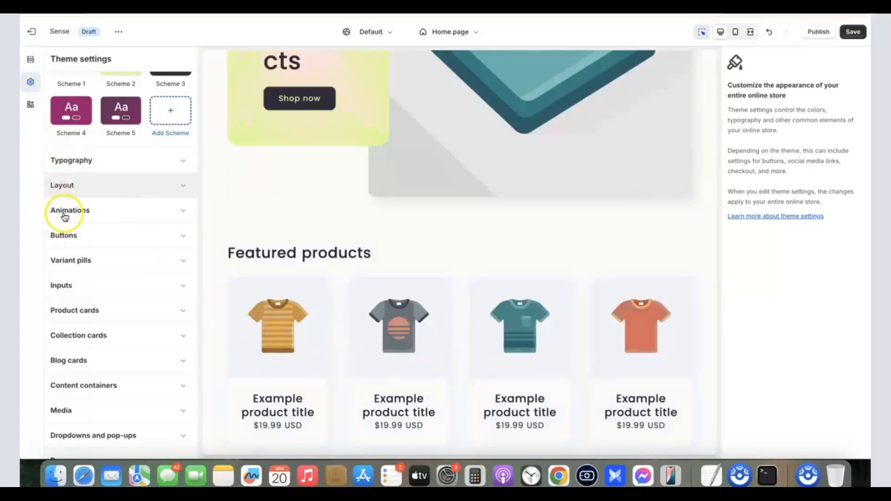
# Step: Expand and collapse the Buttons settings, then select the Image with text hero section
pyautogui.click(183, 234)
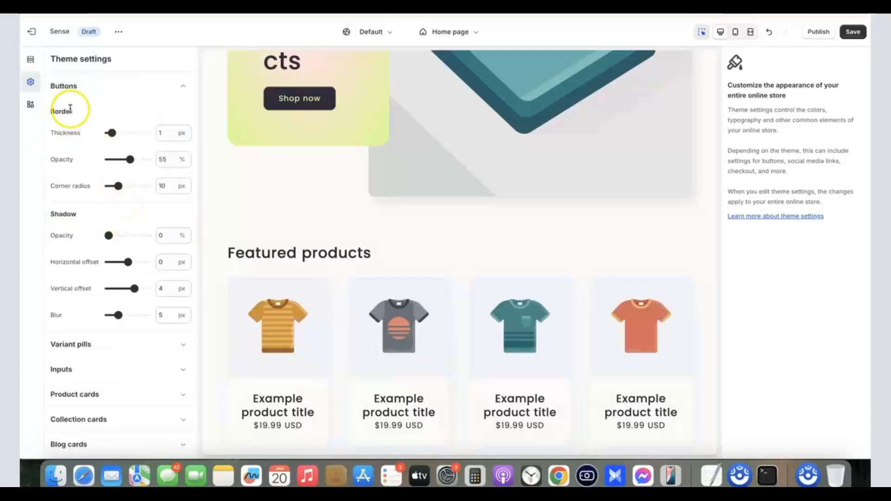
pyautogui.scroll(-5, 112, 251)
pyautogui.scroll(10, 109, 252)
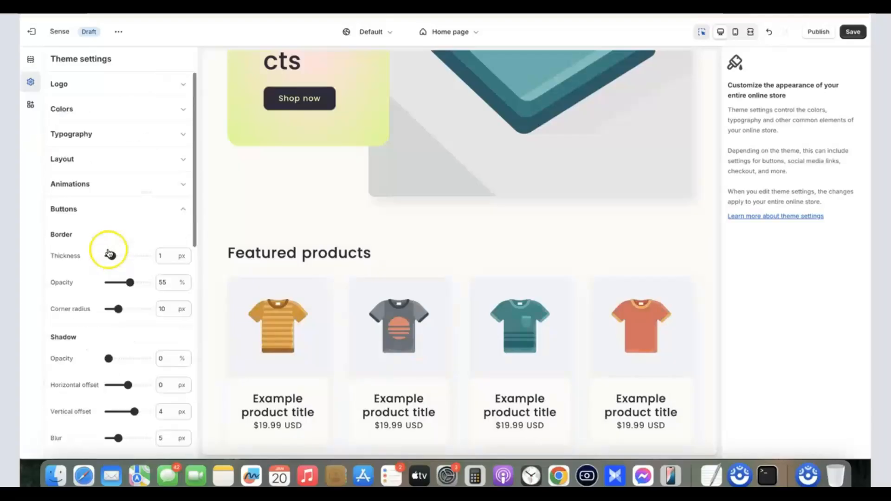
pyautogui.click(179, 213)
pyautogui.scroll(-2, 105, 204)
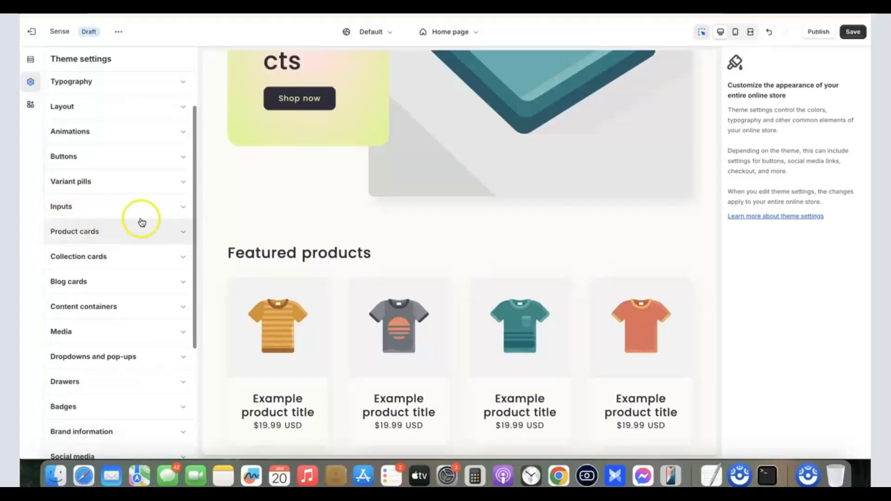
pyautogui.scroll(-5, 141, 222)
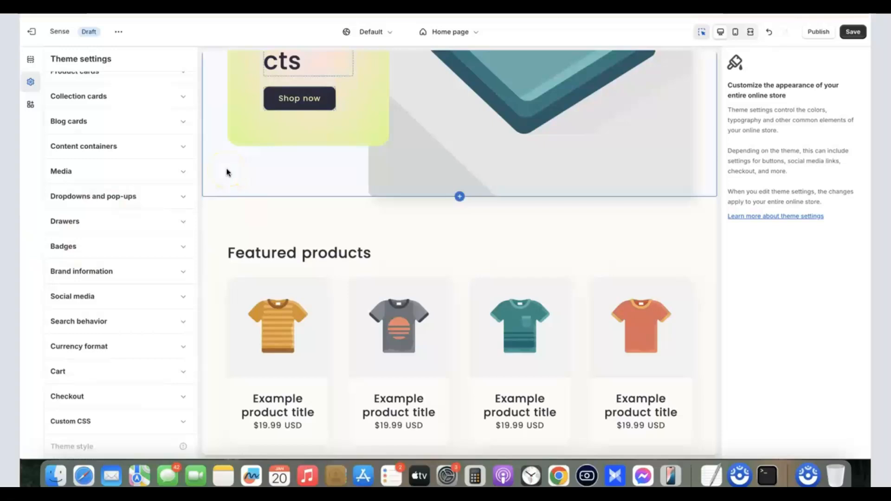
pyautogui.scroll(6, 225, 172)
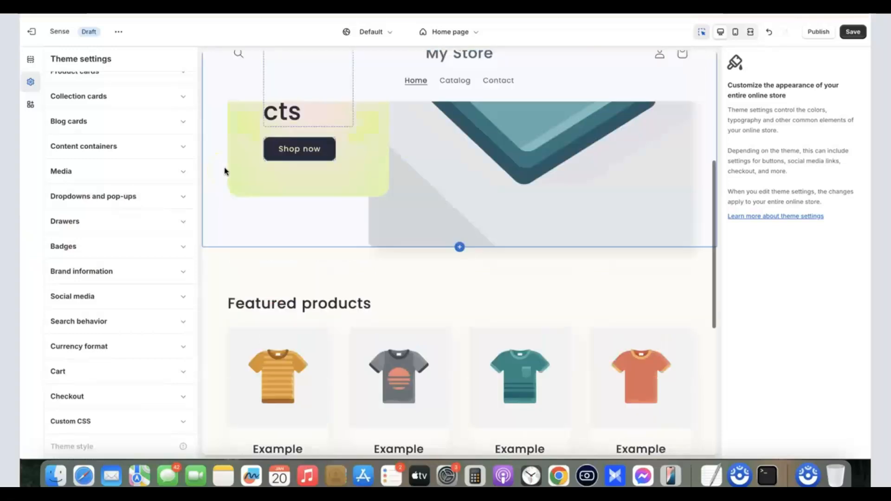
pyautogui.click(222, 148)
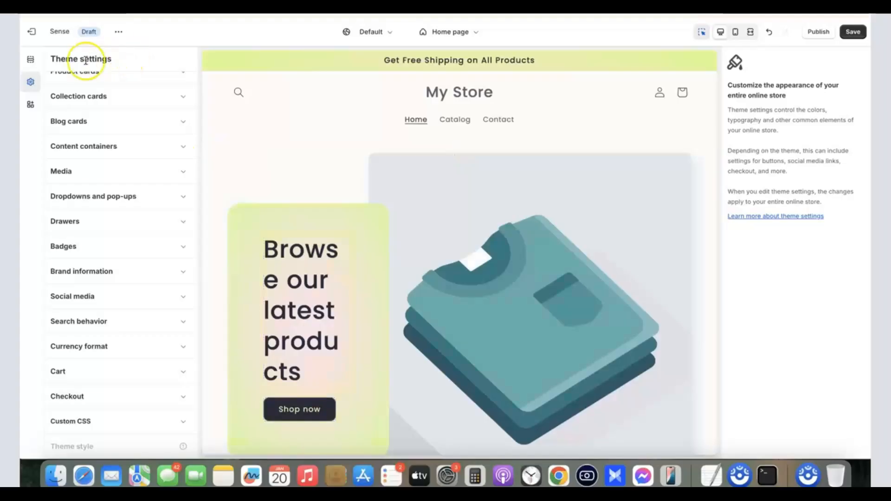
# Step: Exit the theme editor discarding unsaved changes and browse the recommended apps for the store
pyautogui.click(31, 32)
pyautogui.click(556, 264)
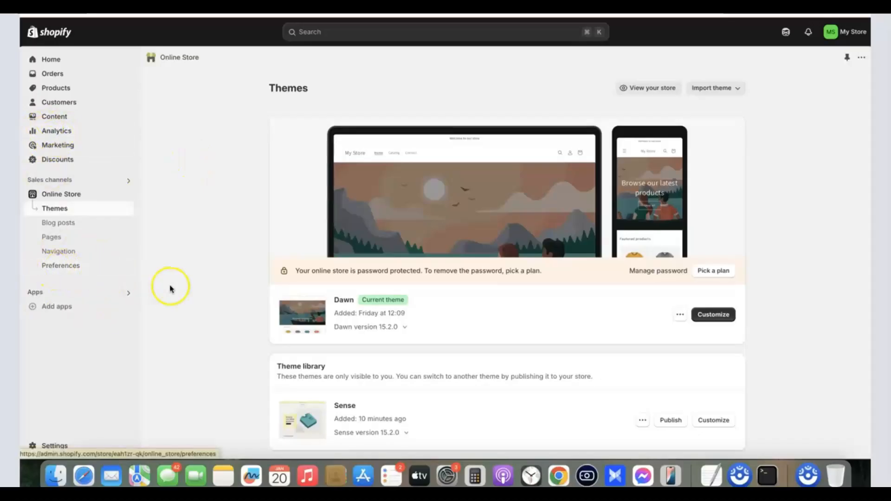
pyautogui.click(56, 307)
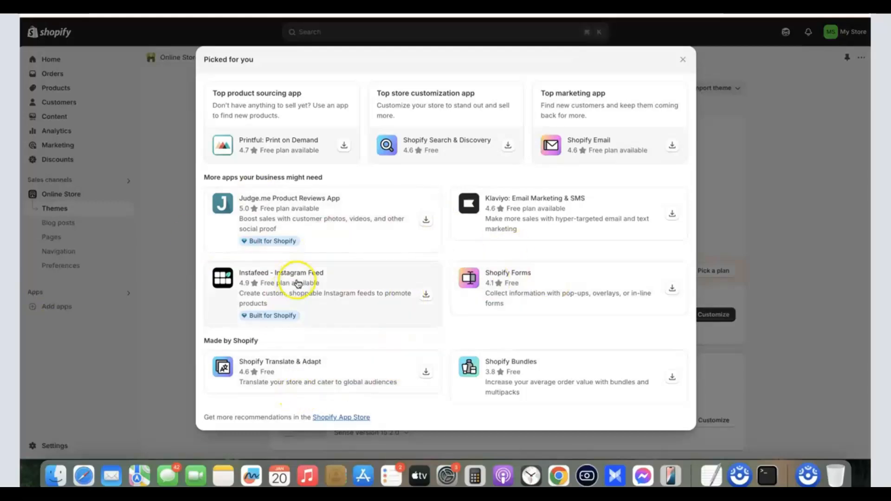
pyautogui.scroll(5, 411, 405)
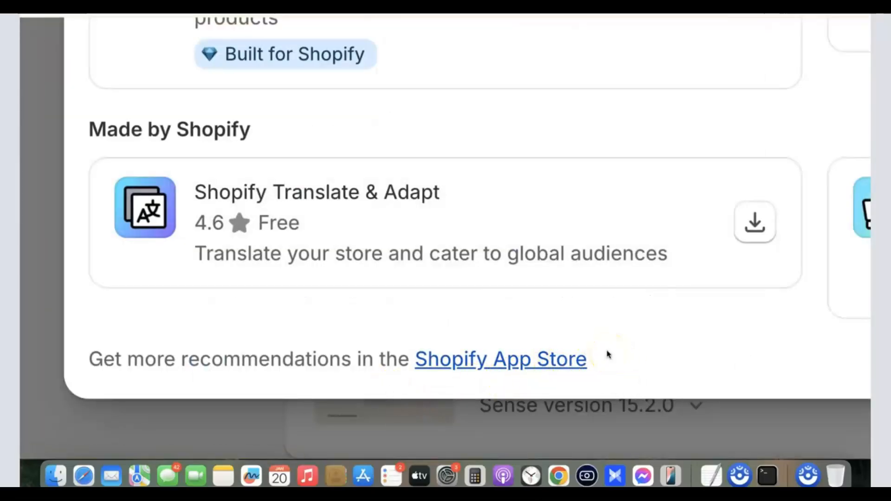
pyautogui.scroll(-5, 609, 357)
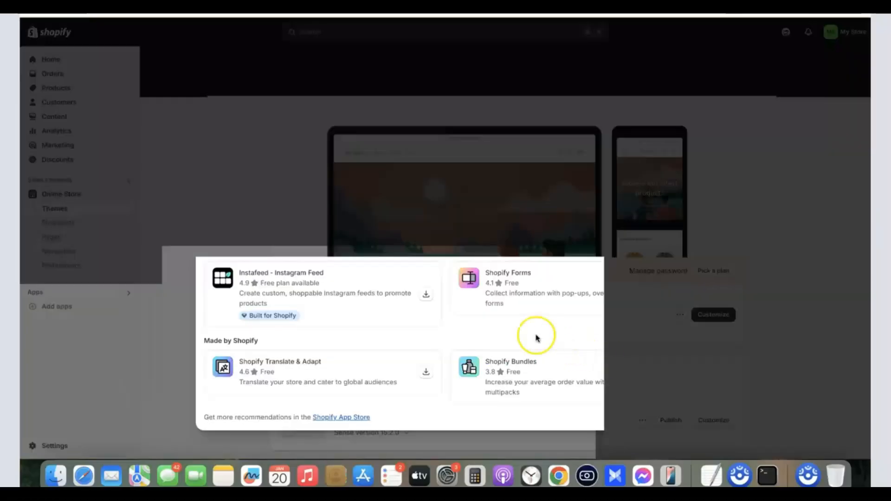
# Step: Search the Shopify App Store for 'Dser' and open the DSers-AliExpress Dropshipping listing
pyautogui.click(338, 418)
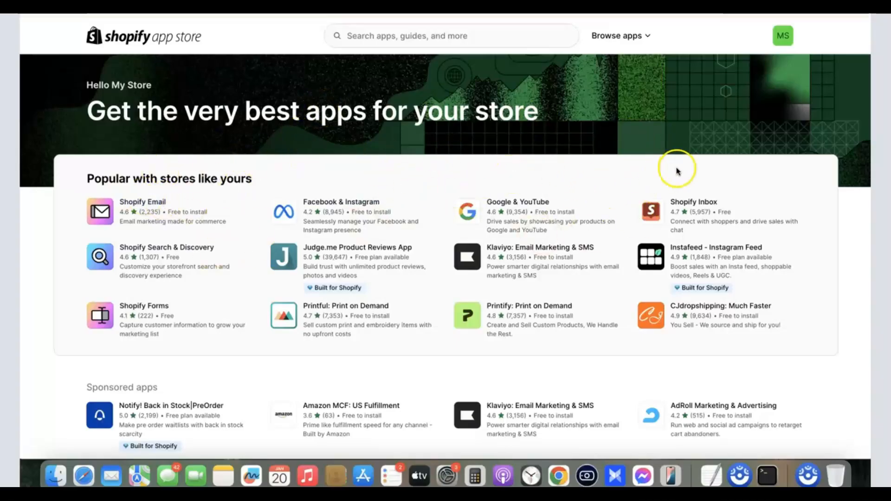
pyautogui.scroll(-6, 514, 261)
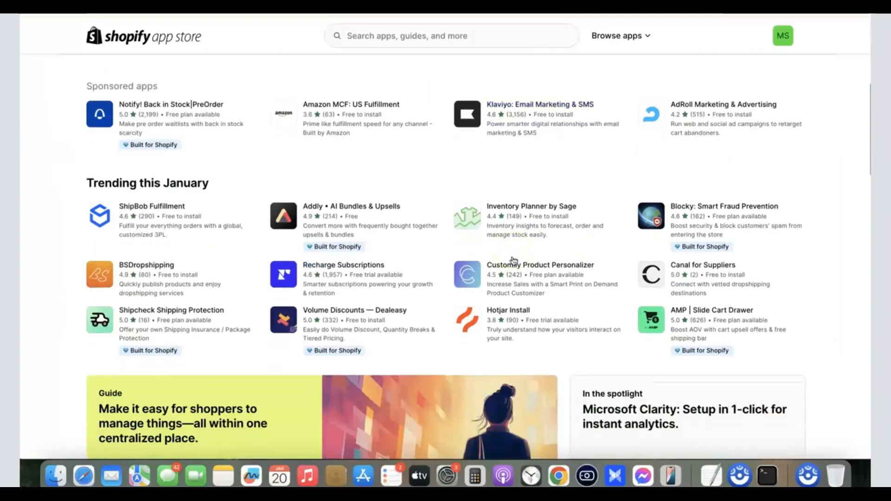
pyautogui.scroll(10, 514, 260)
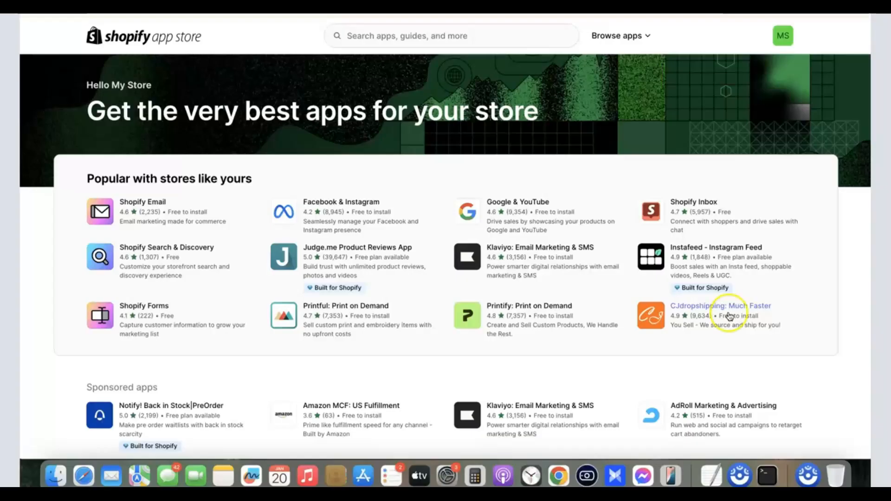
pyautogui.click(417, 36)
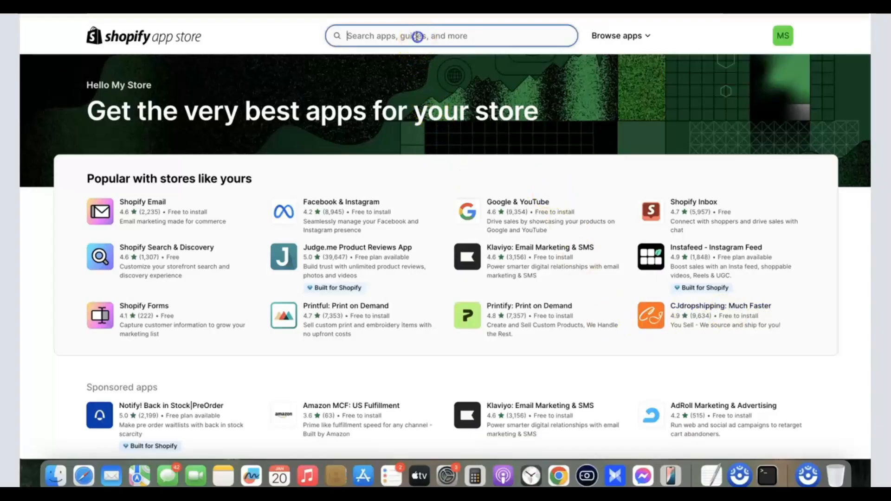
pyautogui.write('Dser')
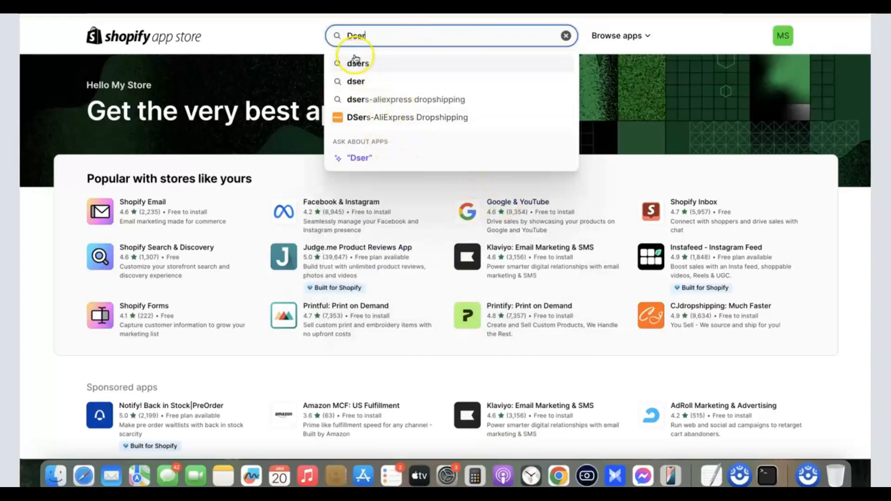
pyautogui.click(381, 117)
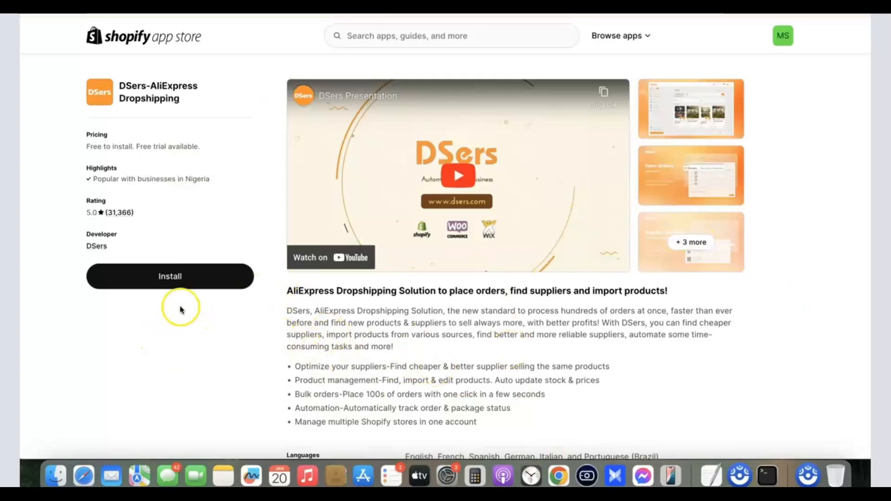
# Step: Install the DSers app and approve its requested store data access
pyautogui.click(169, 281)
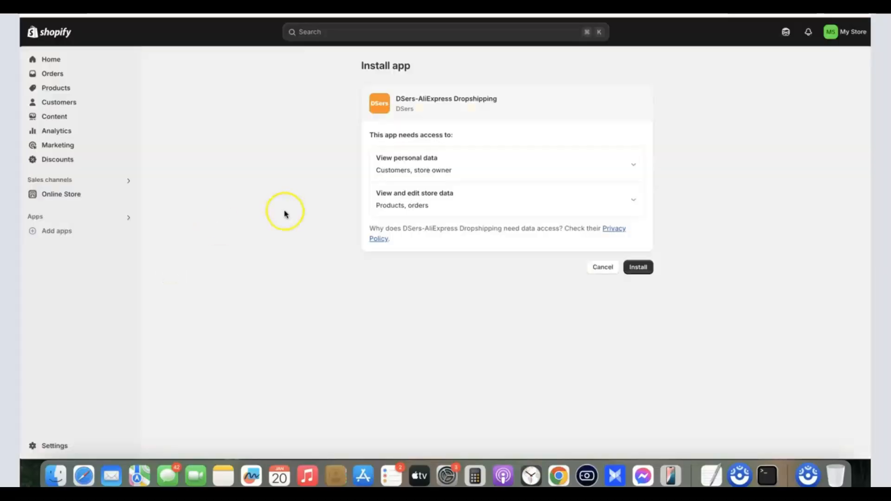
pyautogui.click(644, 272)
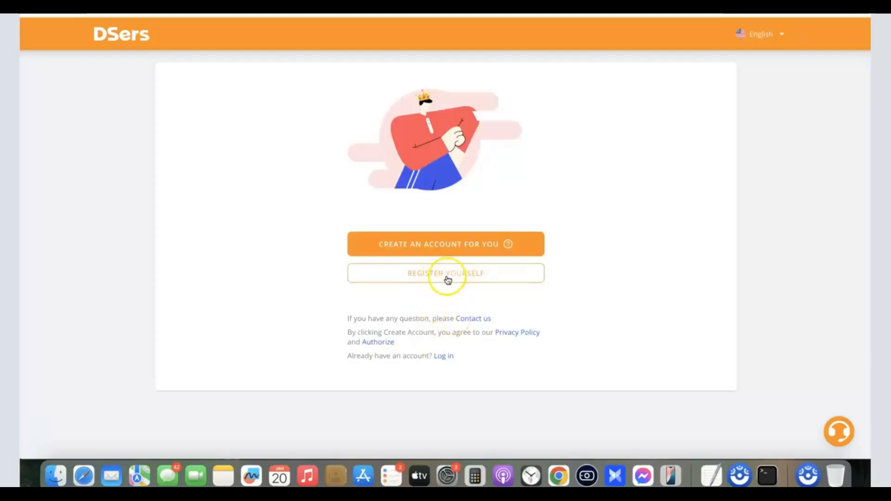
# Step: Let DSers create an account automatically and pick the free Basic plan
pyautogui.click(424, 247)
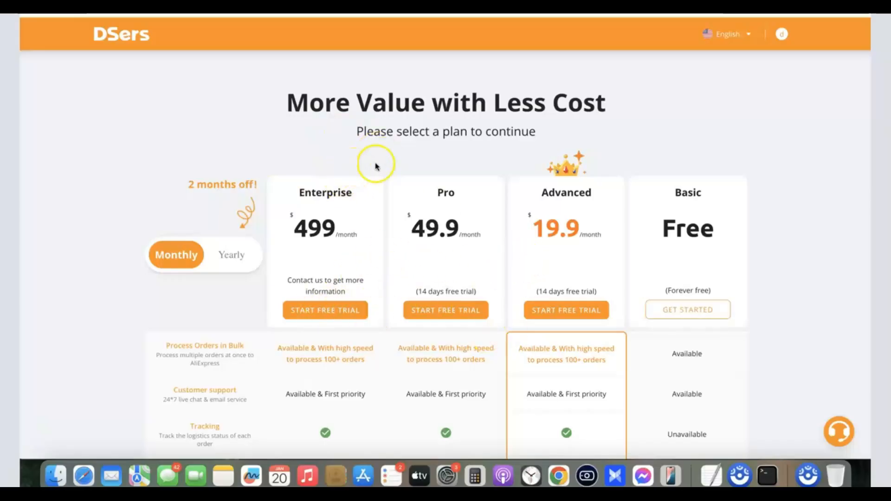
pyautogui.scroll(-2, 737, 150)
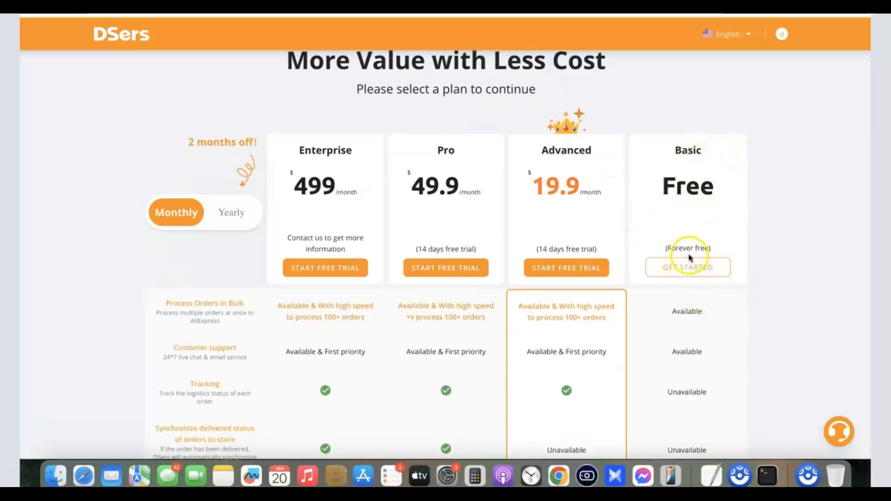
pyautogui.scroll(-1, 671, 241)
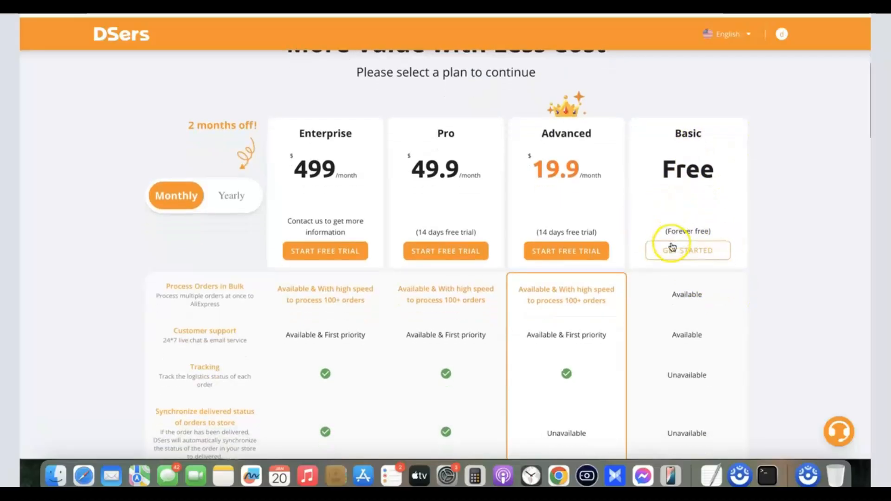
pyautogui.click(686, 252)
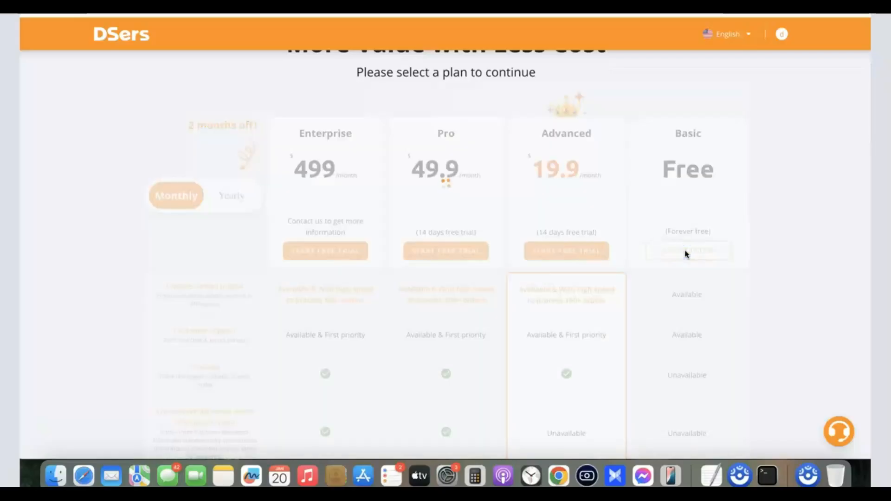
pyautogui.click(602, 253)
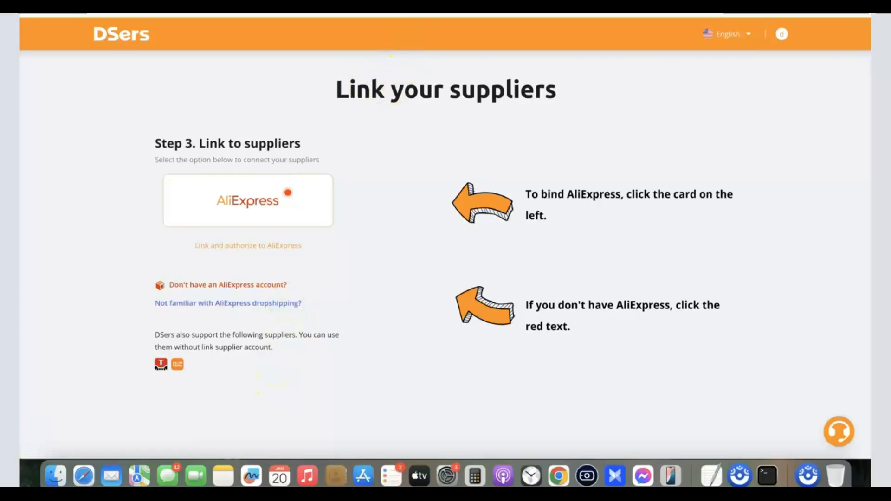
# Step: Google 'Aliexpress' in a new tab and open the official aliexpress.com result
pyautogui.press('super+t')
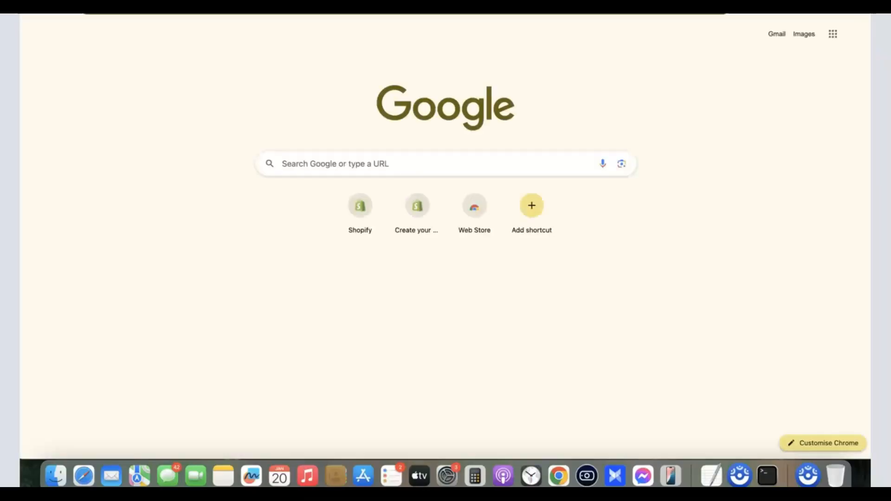
pyautogui.click(279, 14)
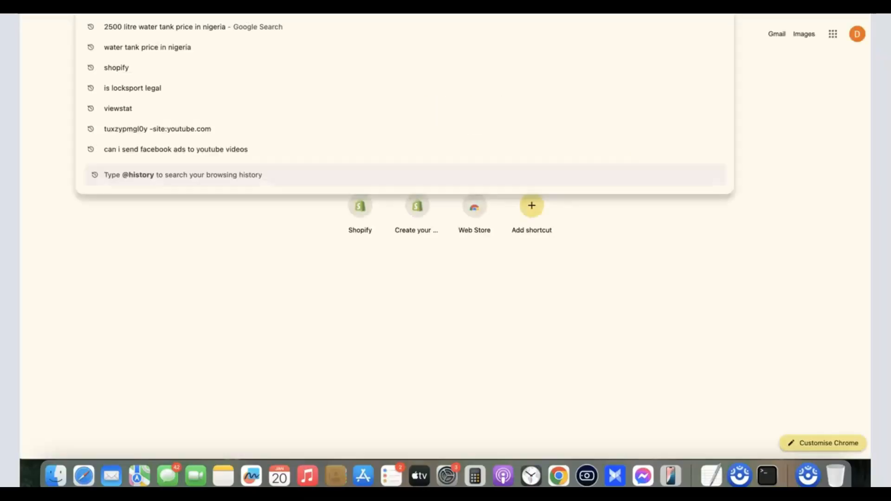
pyautogui.write('Alie')
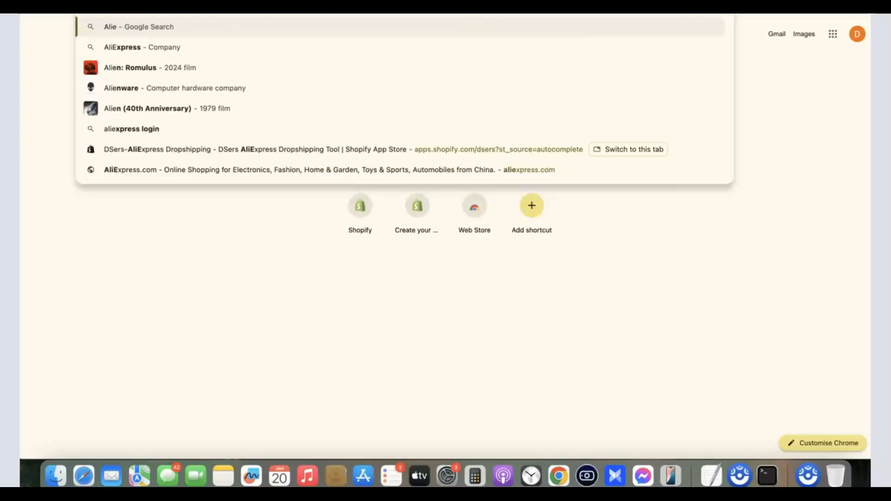
pyautogui.write('xpress')
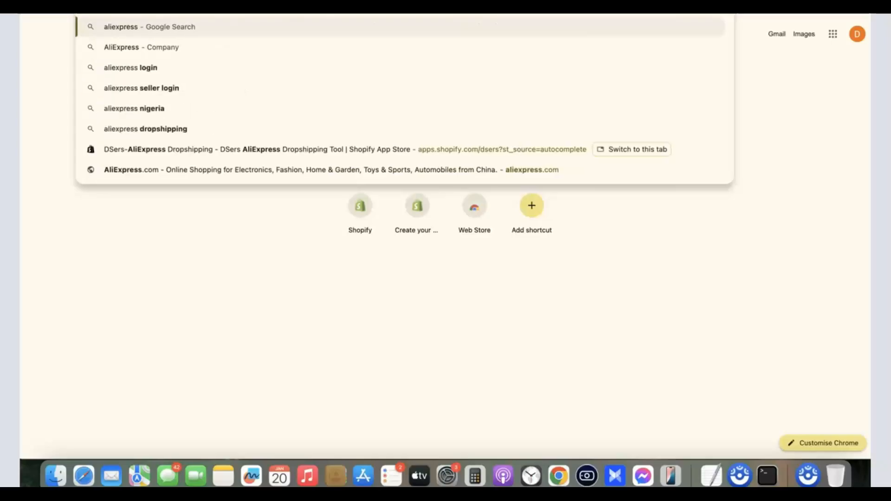
pyautogui.press('Return')
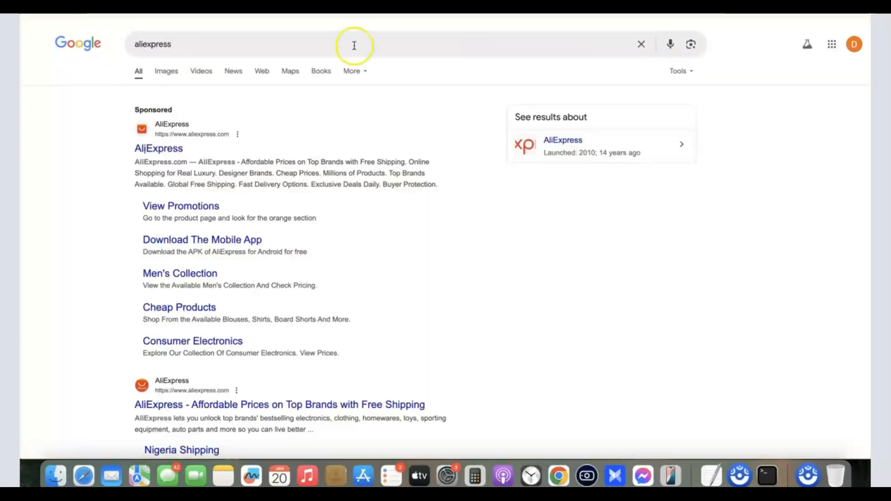
pyautogui.scroll(-5, 312, 183)
pyautogui.click(231, 285)
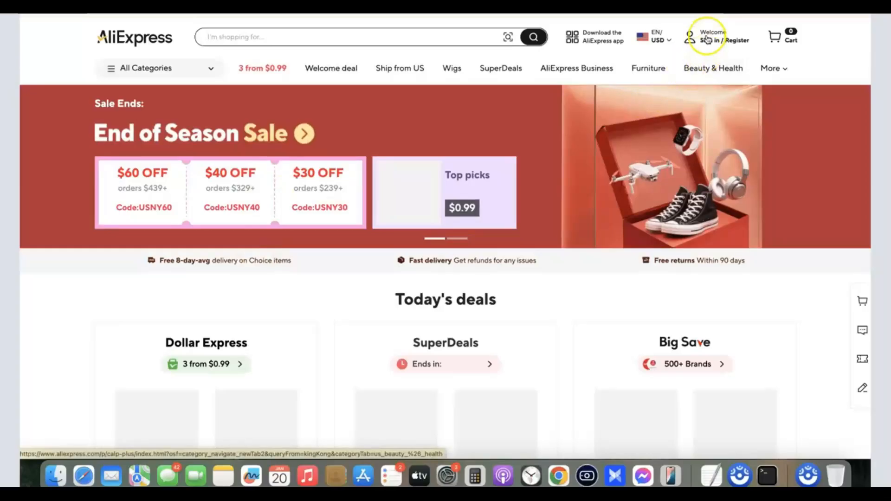
# Step: Sign in to AliExpress with the account e-mail address and password
pyautogui.click(707, 40)
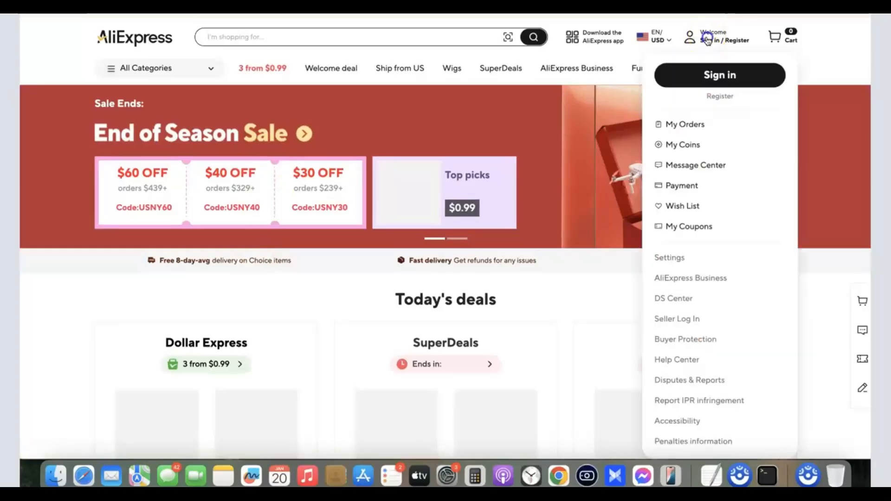
pyautogui.click(710, 76)
pyautogui.click(459, 178)
pyautogui.click(426, 215)
pyautogui.click(397, 211)
pyautogui.click(445, 241)
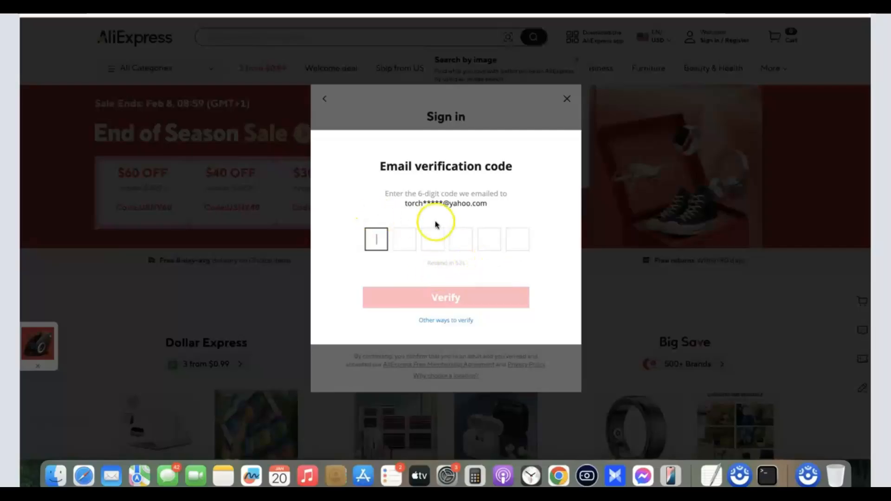
# Step: Enter the 6-digit verification code sent by e-mail to finish signing in
pyautogui.click(474, 249)
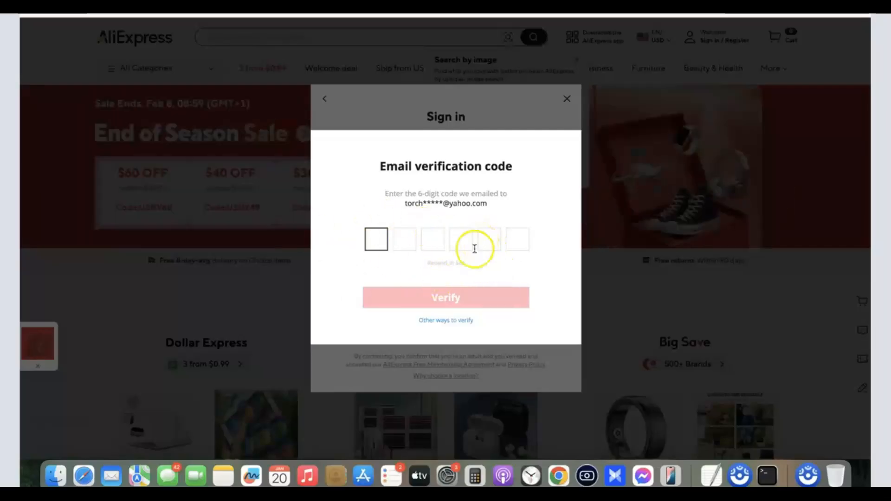
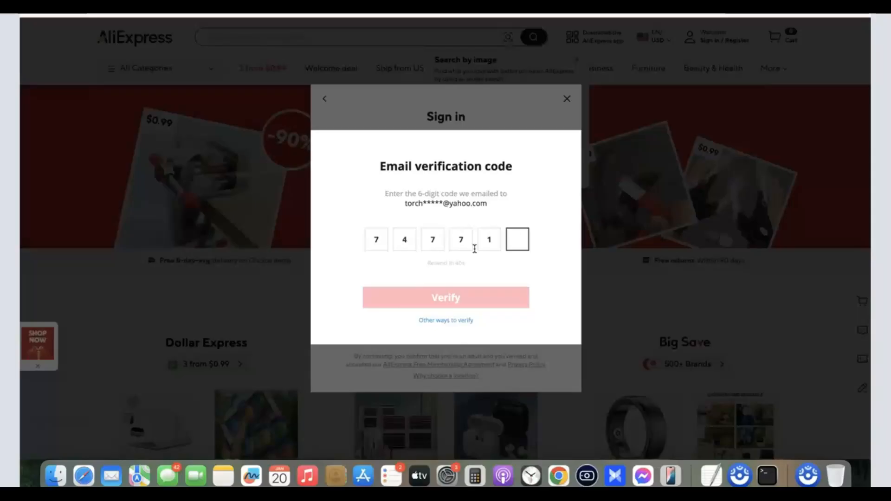
pyautogui.click(444, 300)
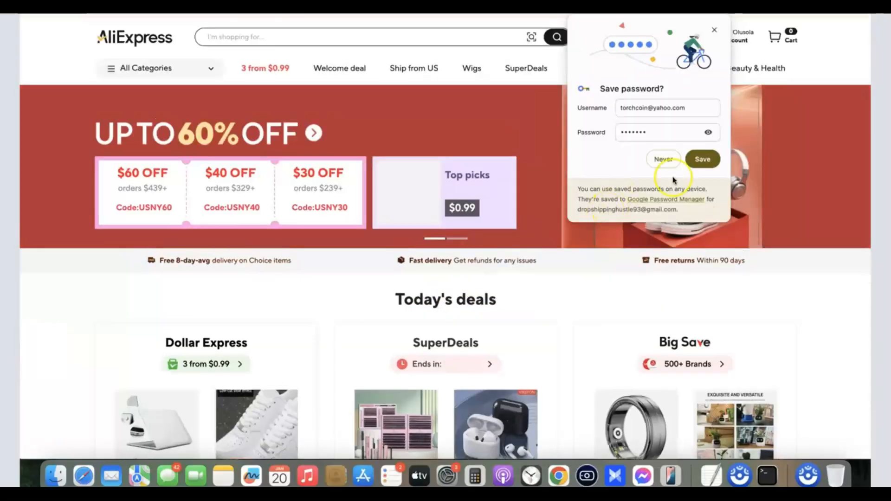
# Step: Save the AliExpress password, then link and authorize AliExpress as the DSers supplier
pyautogui.click(702, 158)
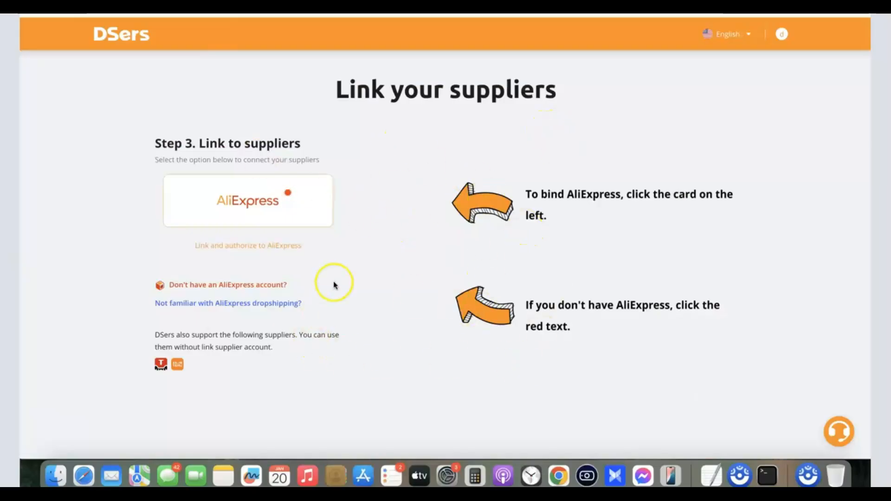
pyautogui.click(259, 201)
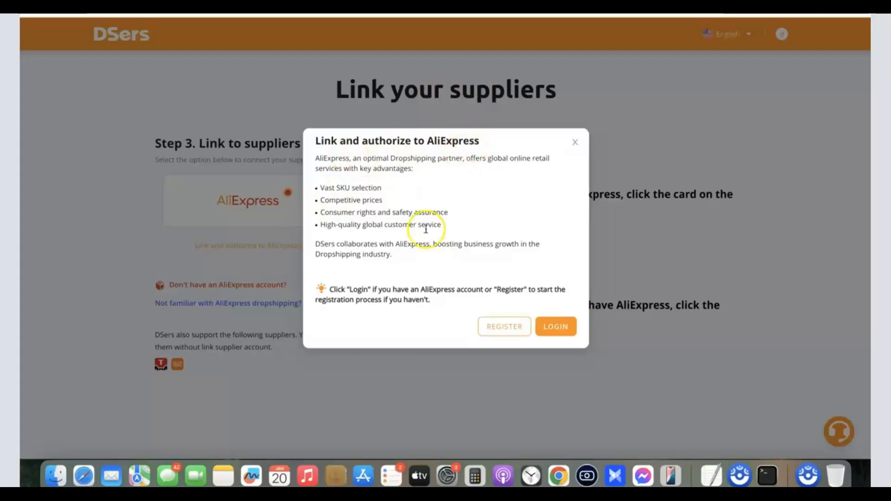
pyautogui.click(551, 326)
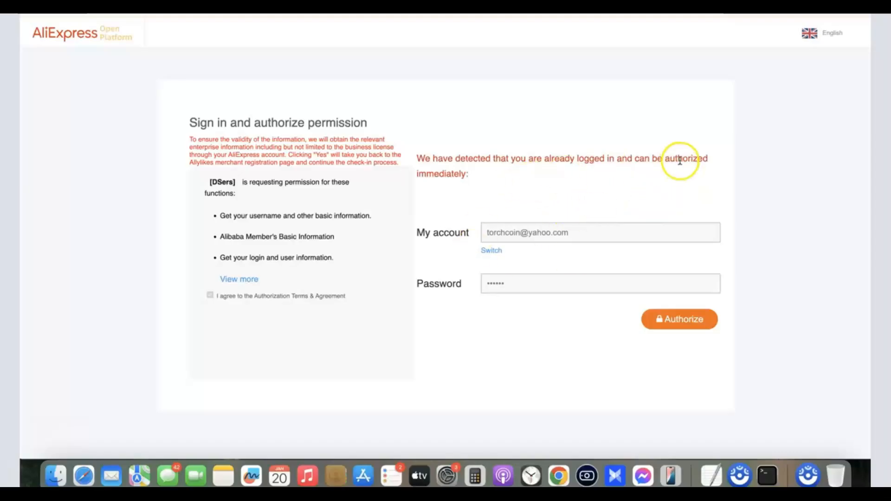
pyautogui.click(682, 324)
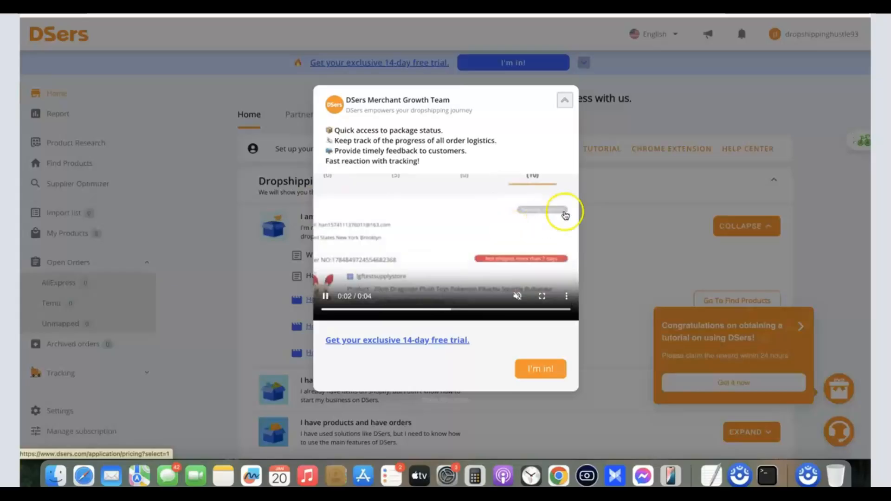
# Step: Dismiss the promotion, go to Find Products, and browse the AliExpress category list
pyautogui.click(566, 100)
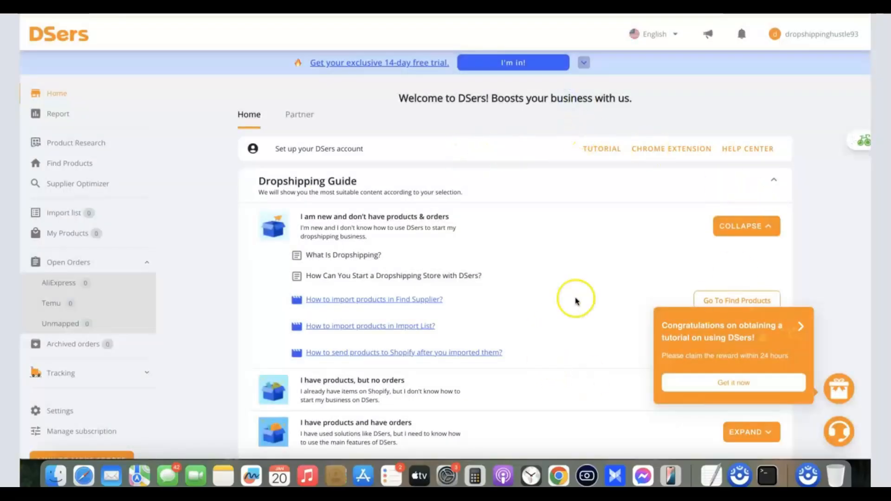
pyautogui.scroll(-3, 585, 292)
pyautogui.scroll(3, 584, 292)
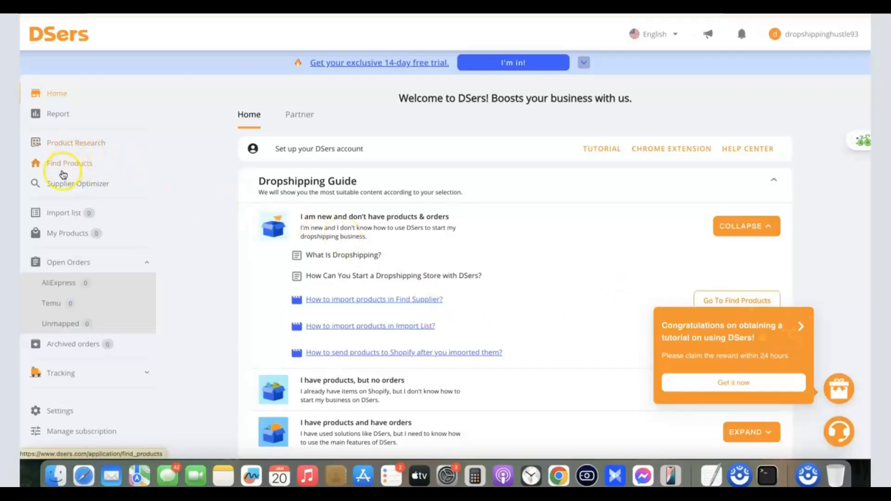
pyautogui.click(68, 164)
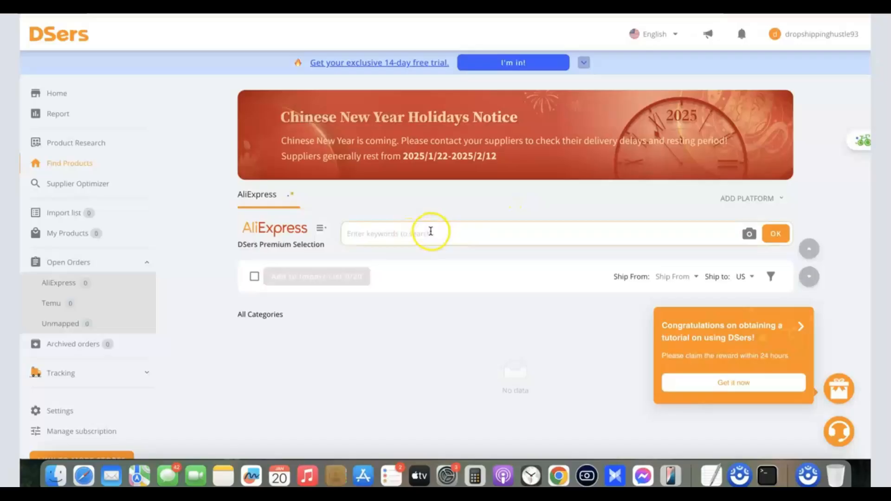
pyautogui.click(315, 230)
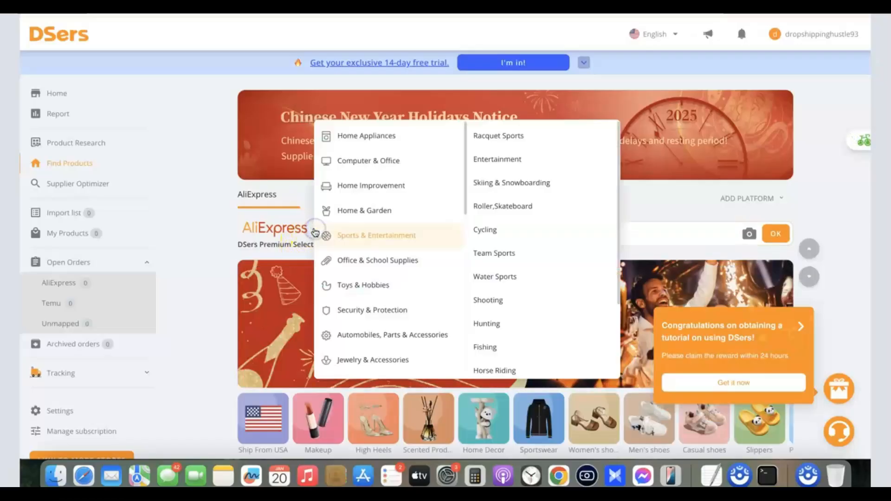
pyautogui.scroll(-1, 315, 232)
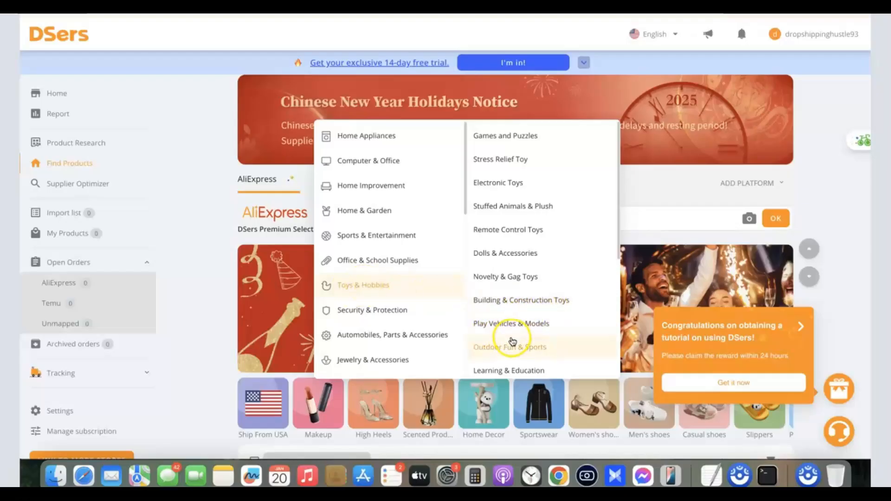
pyautogui.click(508, 346)
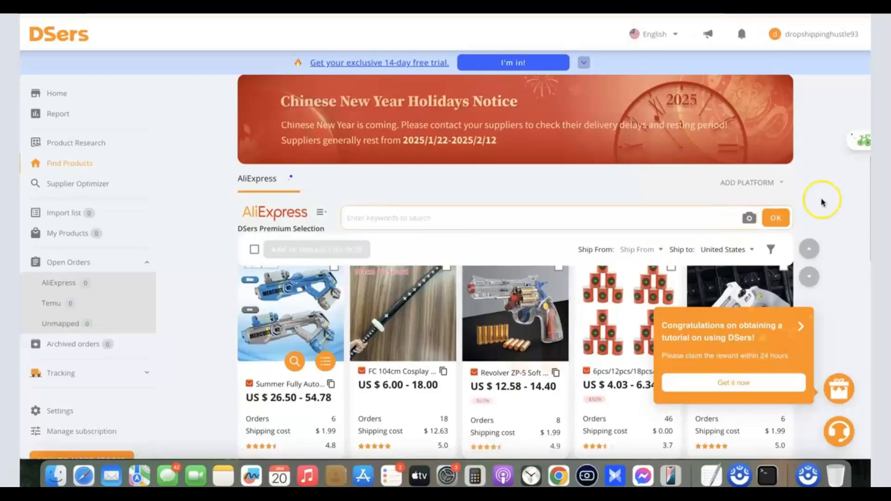
pyautogui.scroll(-3, 831, 201)
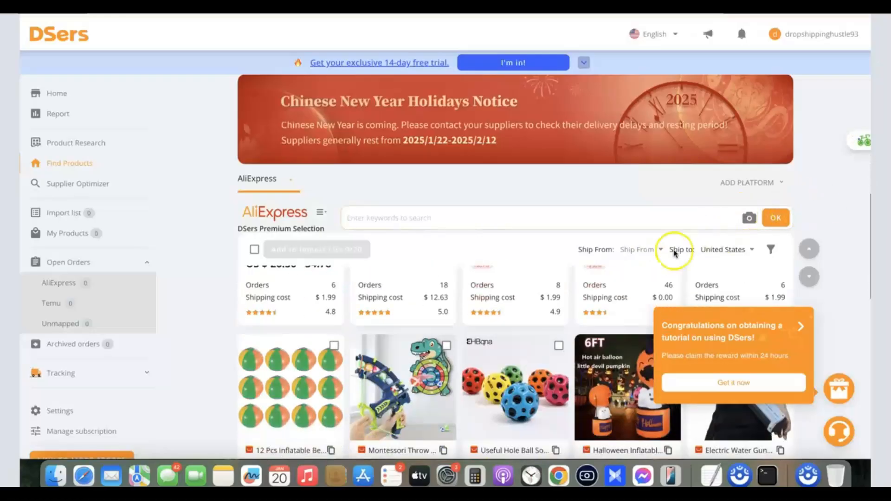
pyautogui.scroll(-5, 526, 362)
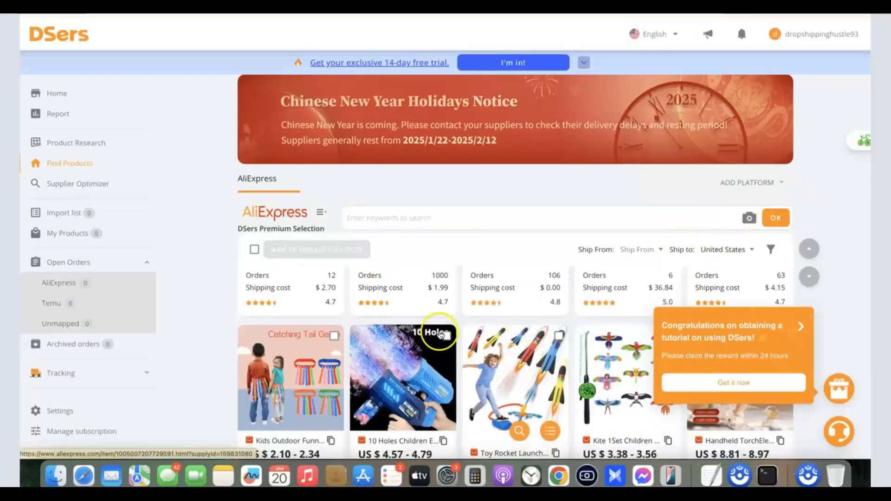
pyautogui.scroll(-3, 495, 350)
pyautogui.scroll(5, 499, 349)
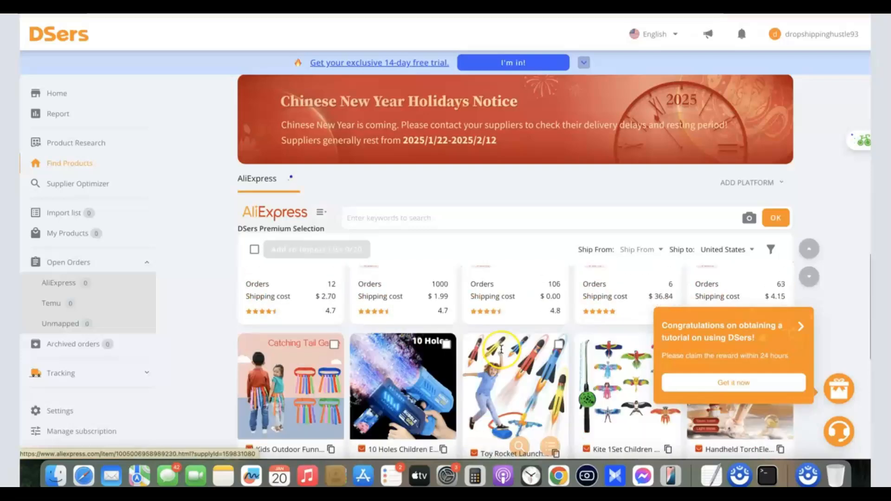
pyautogui.scroll(5, 501, 349)
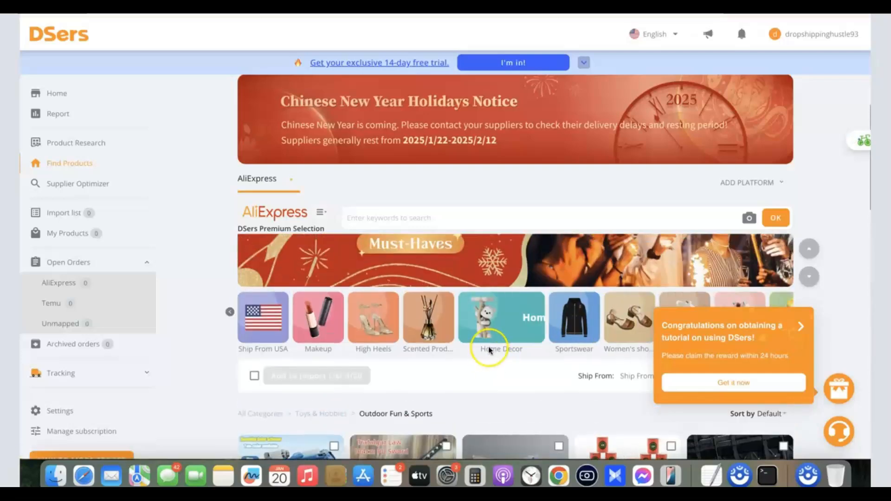
pyautogui.scroll(-3, 488, 351)
pyautogui.scroll(-2, 462, 378)
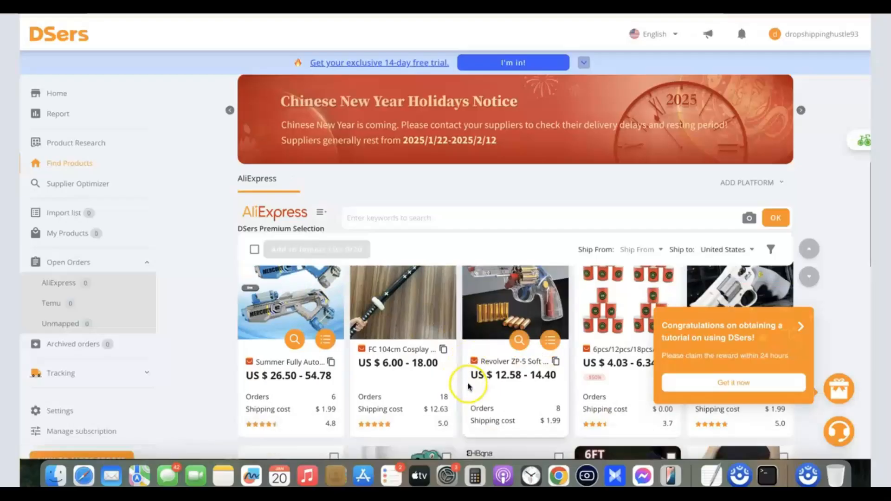
pyautogui.scroll(-3, 483, 388)
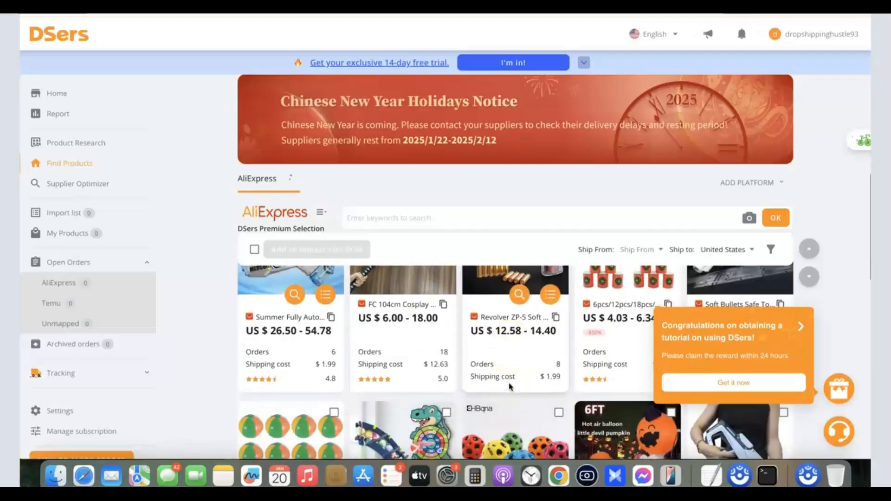
pyautogui.scroll(4, 511, 387)
pyautogui.scroll(-6, 642, 320)
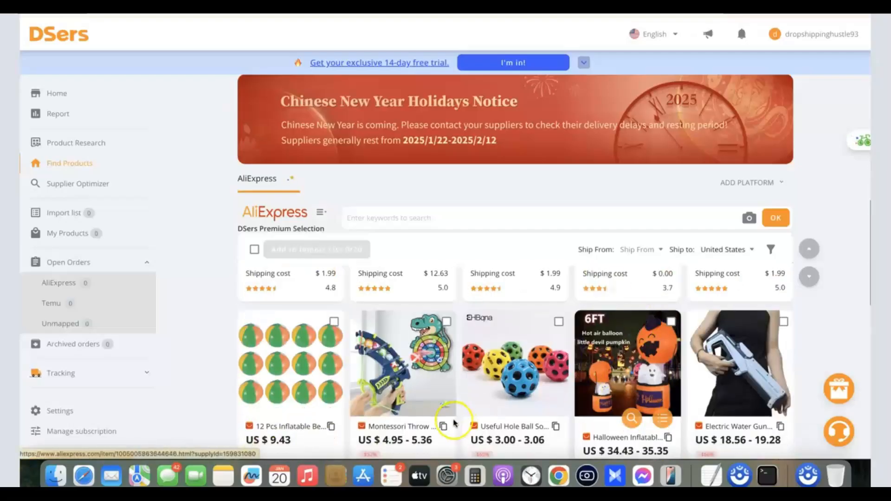
pyautogui.scroll(-1, 436, 359)
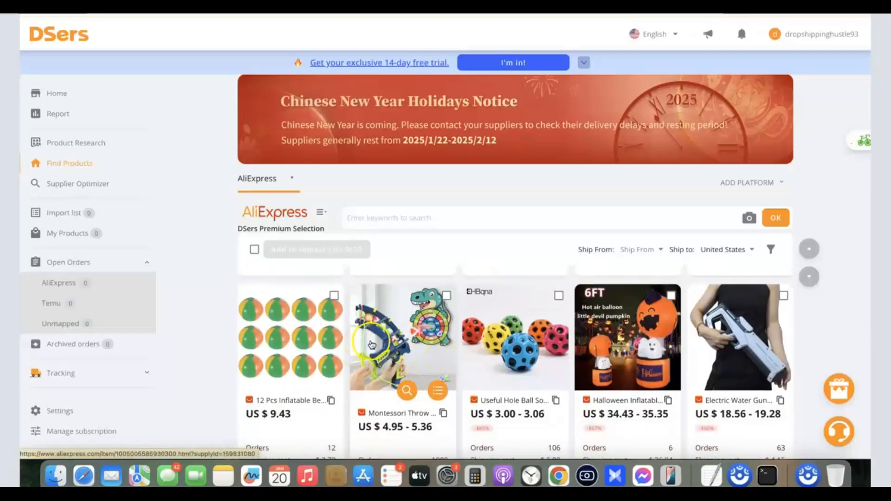
pyautogui.click(404, 346)
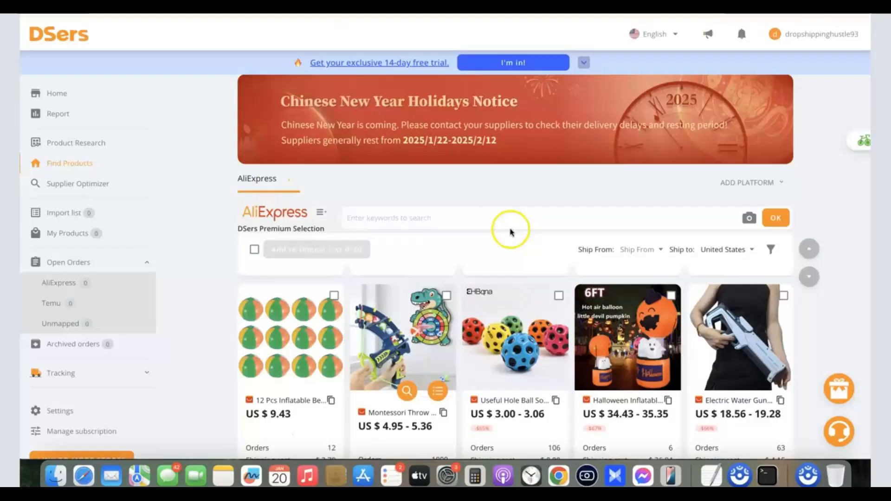
pyautogui.scroll(-1, 506, 232)
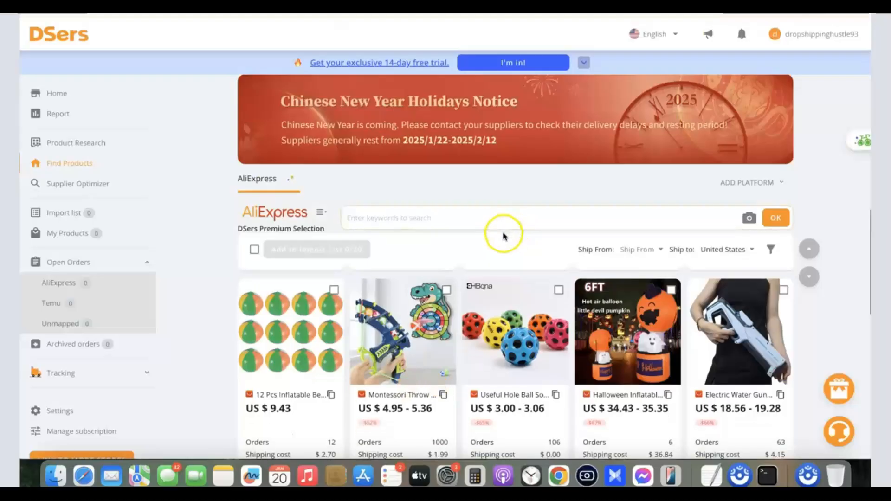
pyautogui.scroll(1, 425, 384)
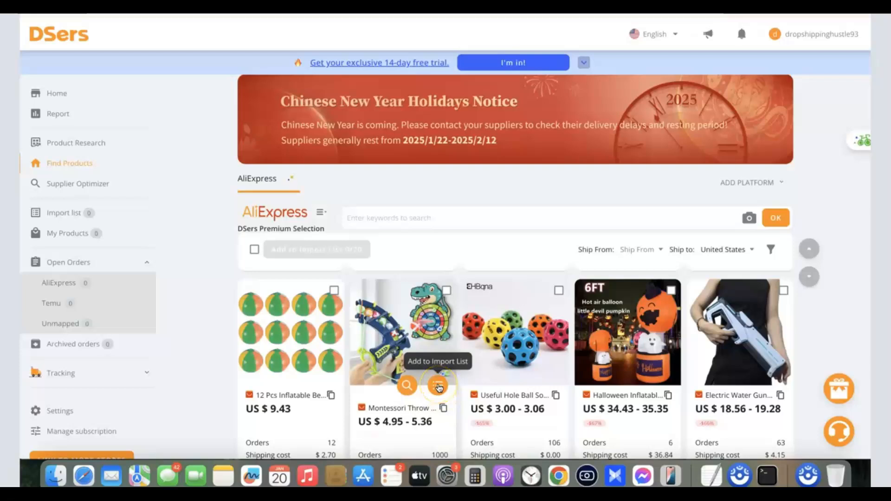
# Step: Import the Montessori slingshot toy in English and check it in the Import list
pyautogui.click(438, 385)
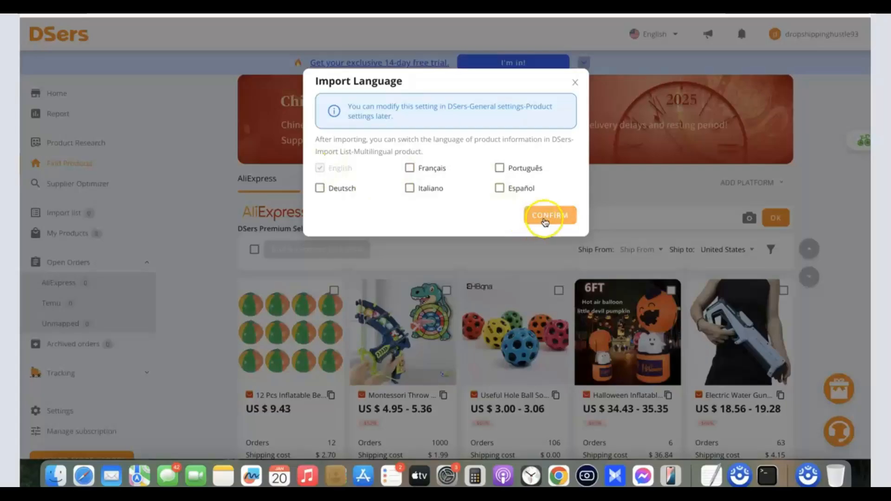
pyautogui.click(548, 216)
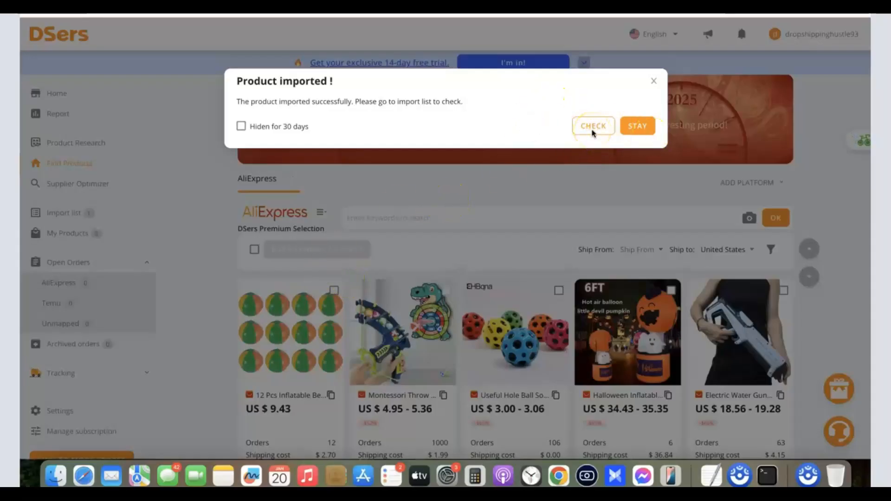
pyautogui.click(642, 127)
pyautogui.click(592, 126)
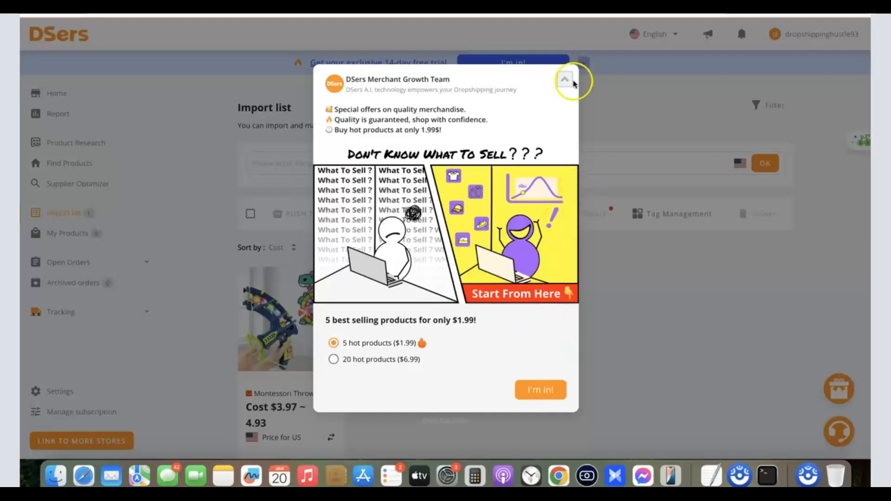
# Step: Close the promo popup and open the slingshot toy's Edit Product Detail window
pyautogui.click(564, 79)
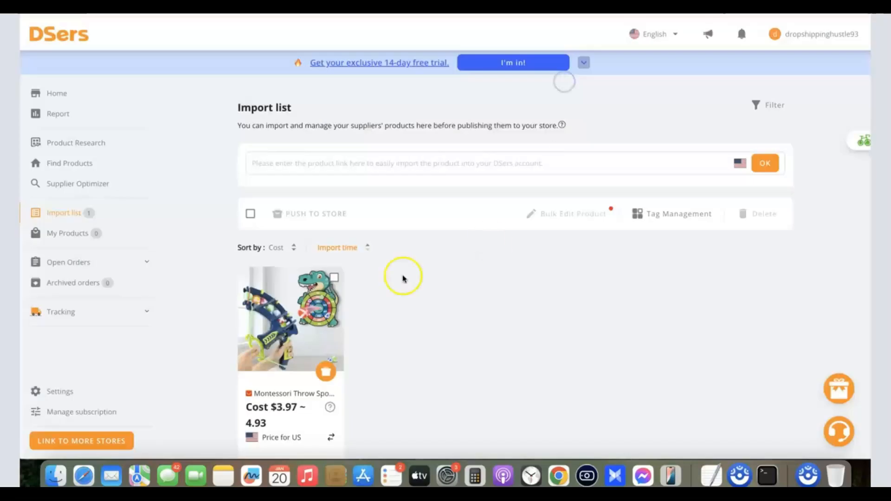
pyautogui.scroll(-3, 388, 226)
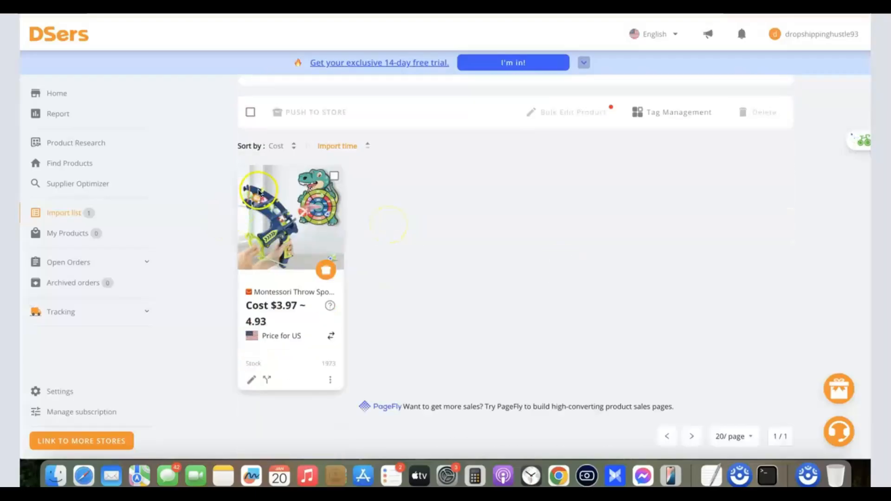
pyautogui.scroll(-2, 513, 222)
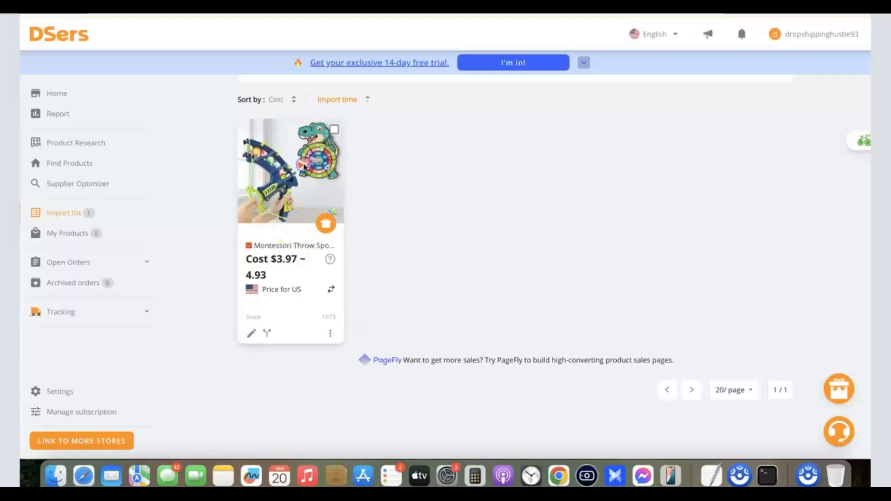
pyautogui.click(254, 334)
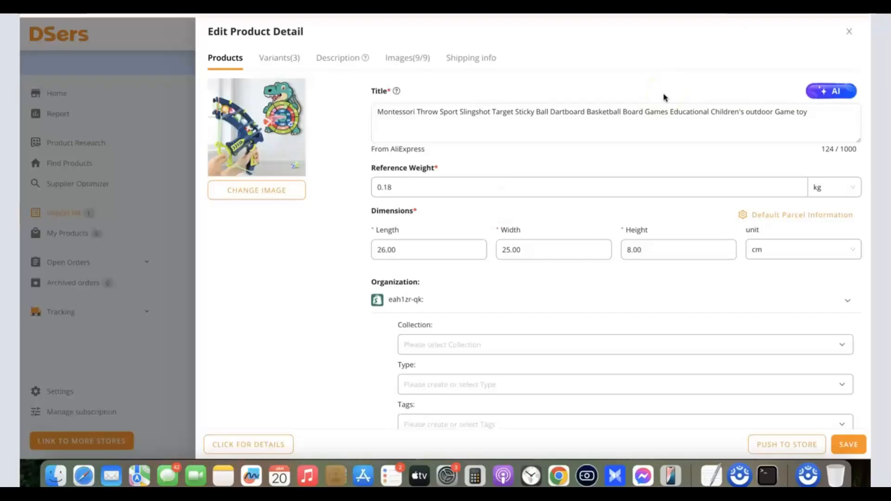
# Step: Trim the title to 'Montessori Educational Children's Outdoor Game toy', save, and reopen the editor
pyautogui.click(521, 138)
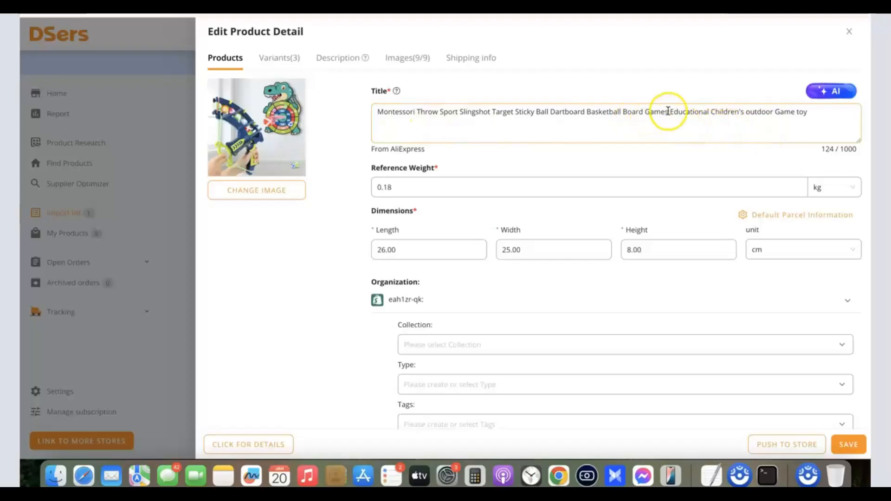
pyautogui.moveTo(669, 111); pyautogui.dragTo(396, 107)
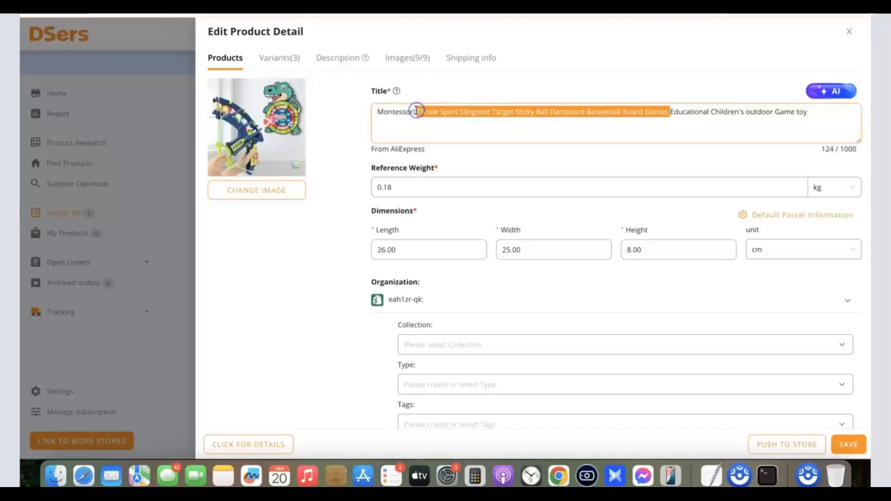
pyautogui.press('BackSpace')
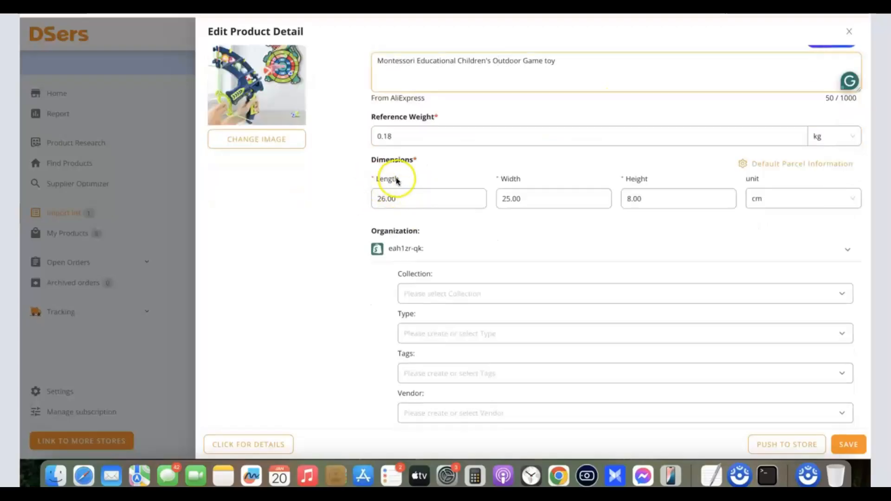
pyautogui.scroll(-3, 446, 159)
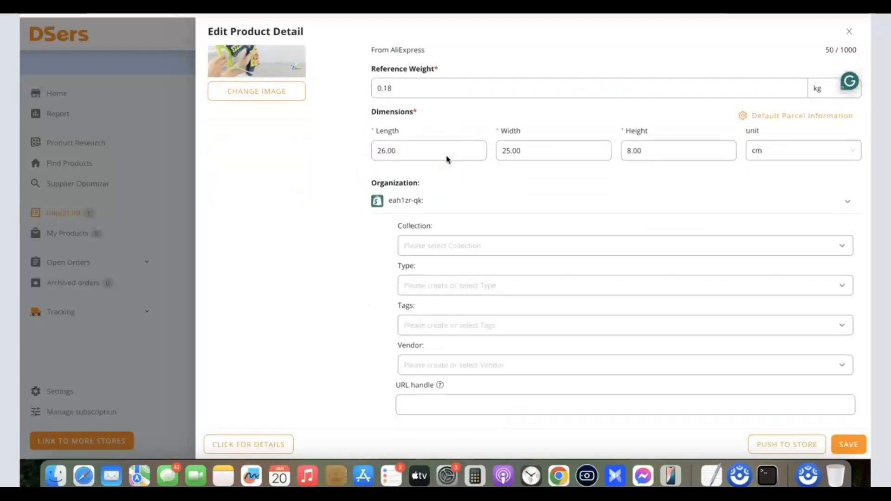
pyautogui.scroll(5, 431, 135)
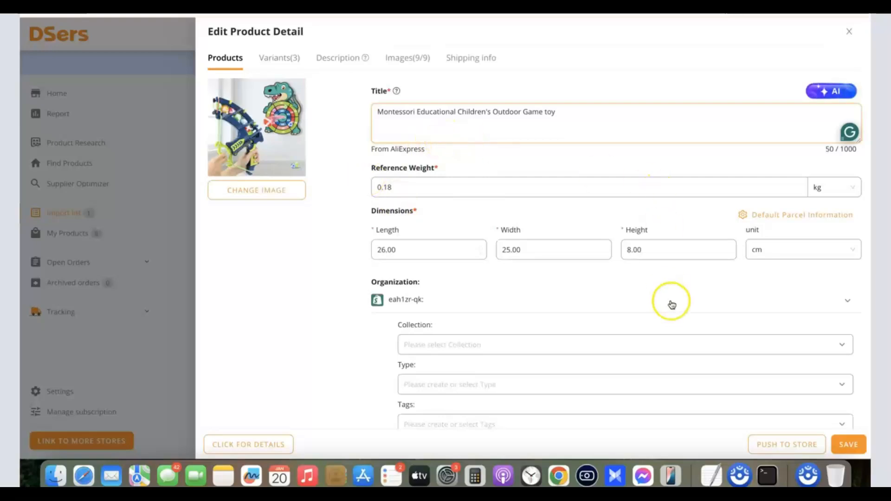
pyautogui.click(856, 445)
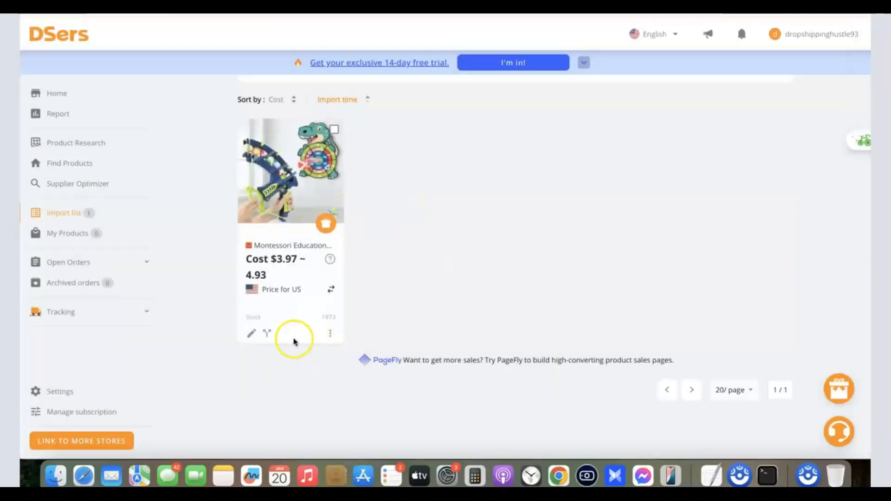
pyautogui.click(252, 333)
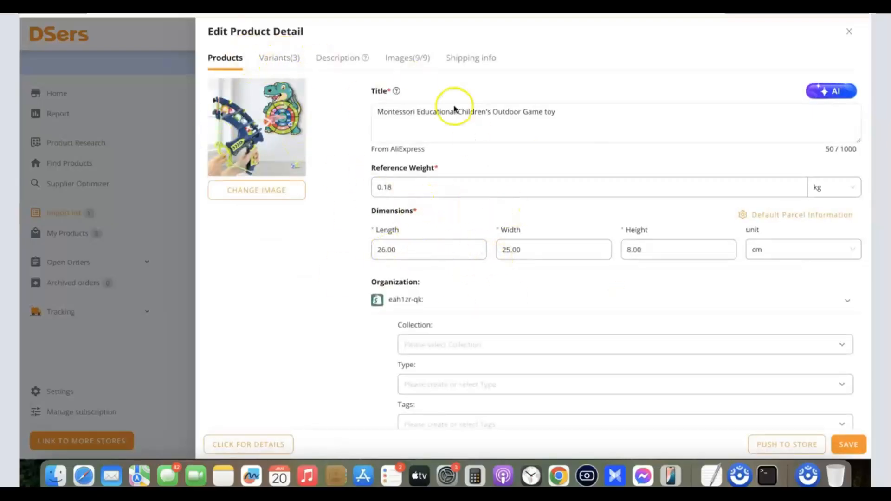
# Step: Delete the Blue and Orange variants, keeping only the green one at $4.93, and save
pyautogui.click(278, 59)
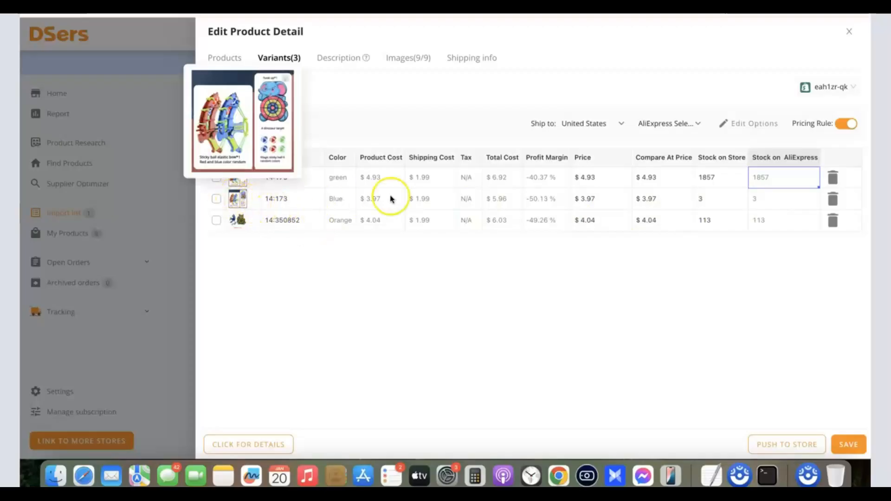
pyautogui.click(832, 201)
pyautogui.click(549, 123)
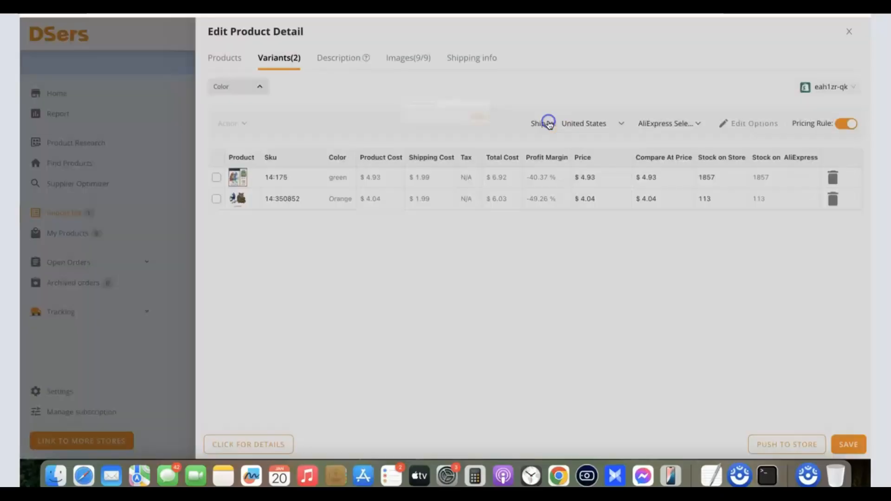
pyautogui.click(834, 200)
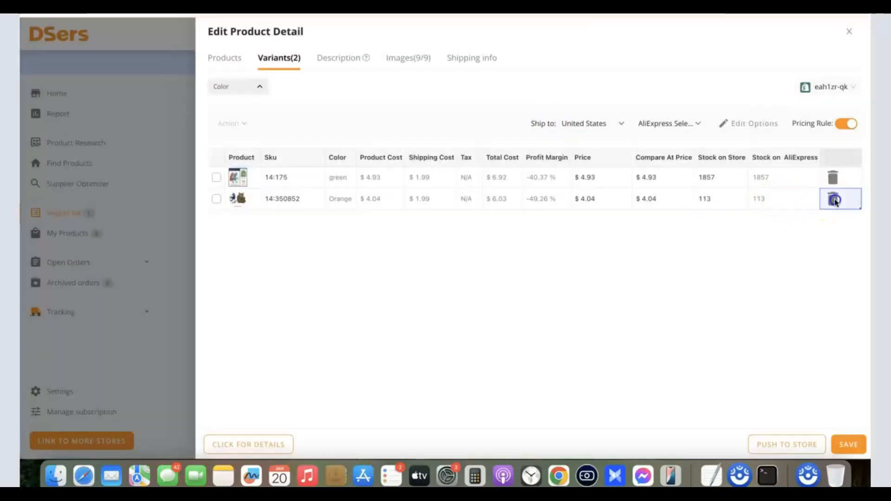
pyautogui.click(552, 125)
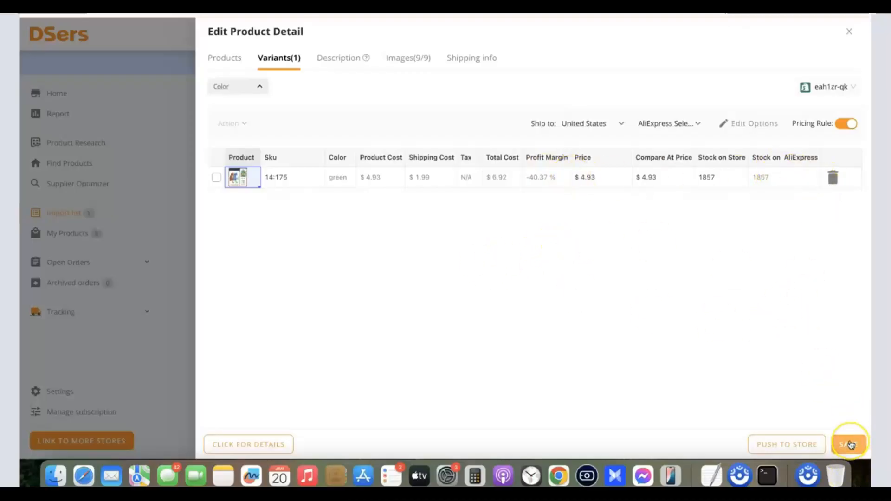
pyautogui.click(849, 445)
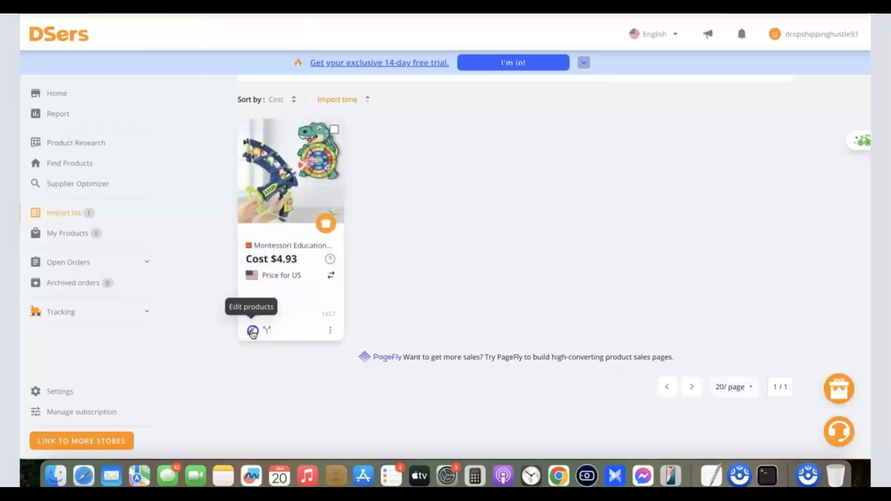
# Step: Reopen the toy, check its green variant, and view its description after closing the AI panel
pyautogui.click(252, 332)
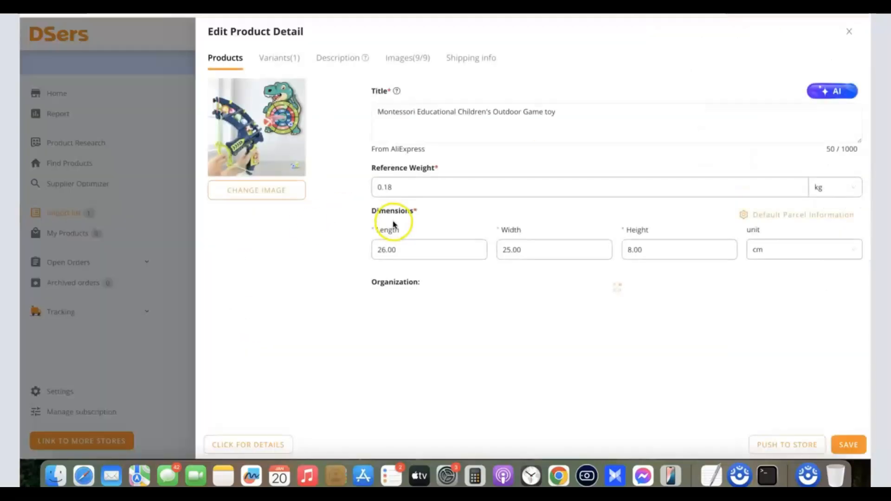
pyautogui.click(284, 62)
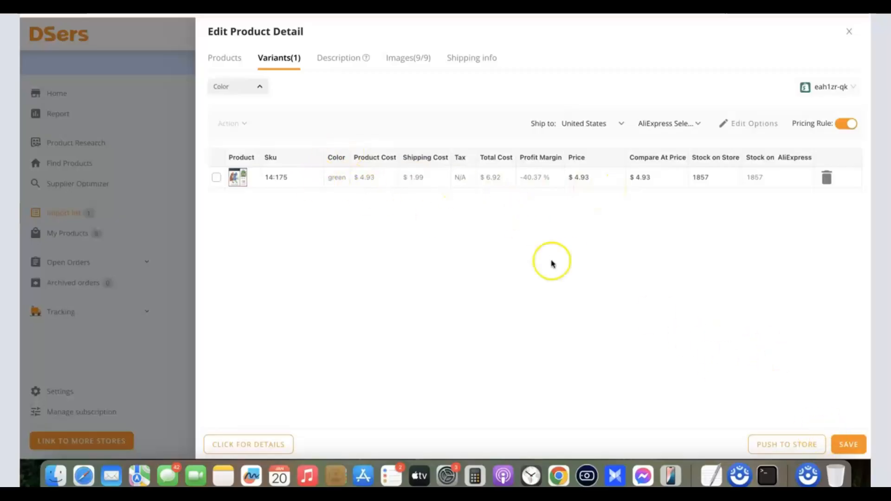
pyautogui.click(327, 57)
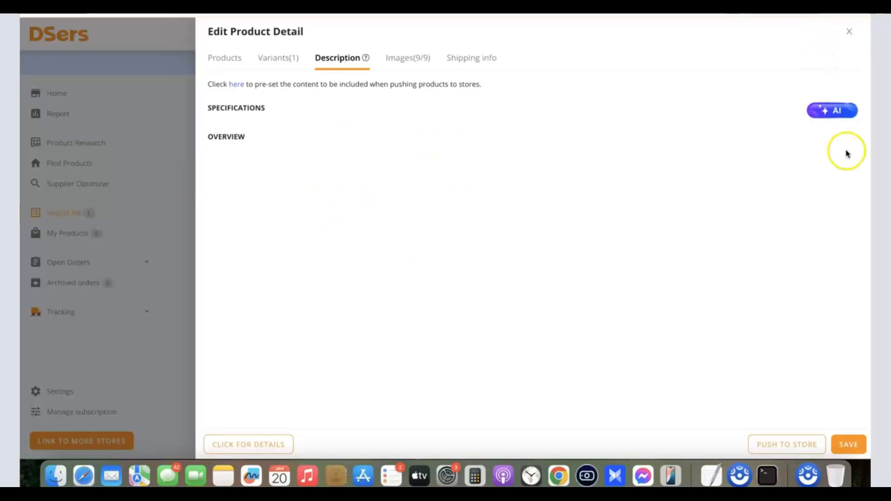
pyautogui.click(842, 112)
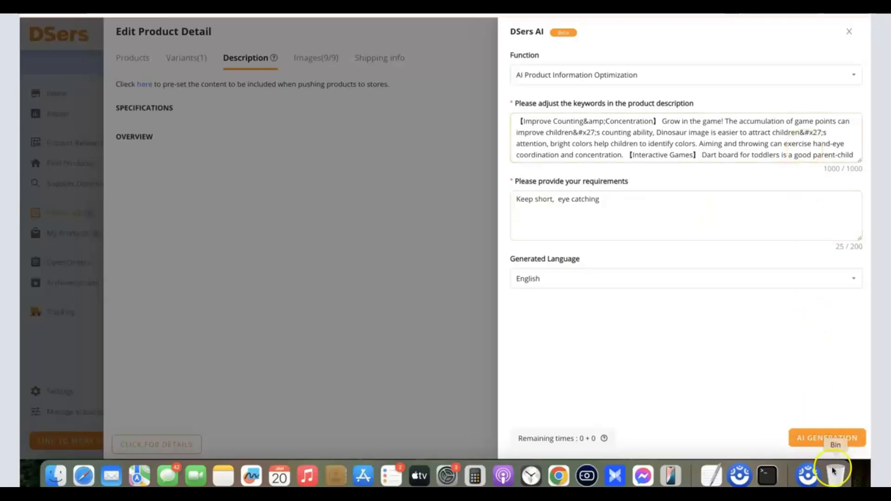
pyautogui.click(848, 31)
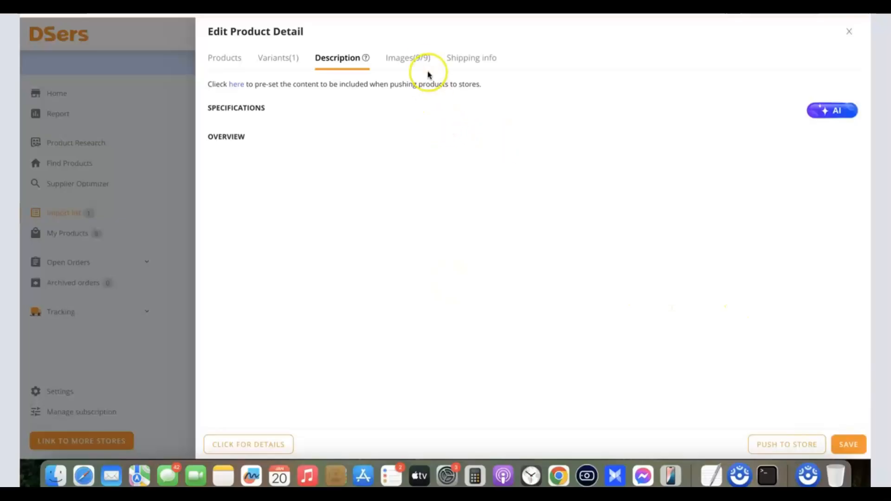
# Step: Review the toy's nine images, then save the edits and return to the Import list
pyautogui.click(406, 56)
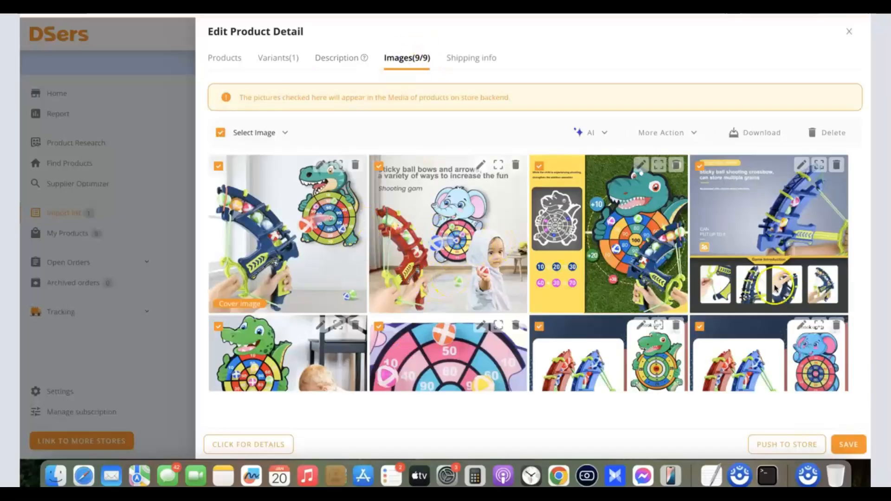
pyautogui.scroll(-3, 700, 218)
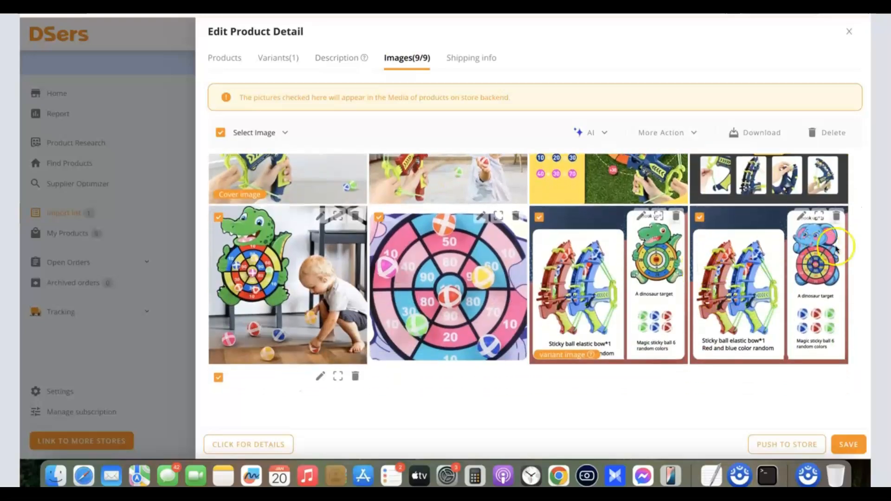
pyautogui.scroll(3, 510, 176)
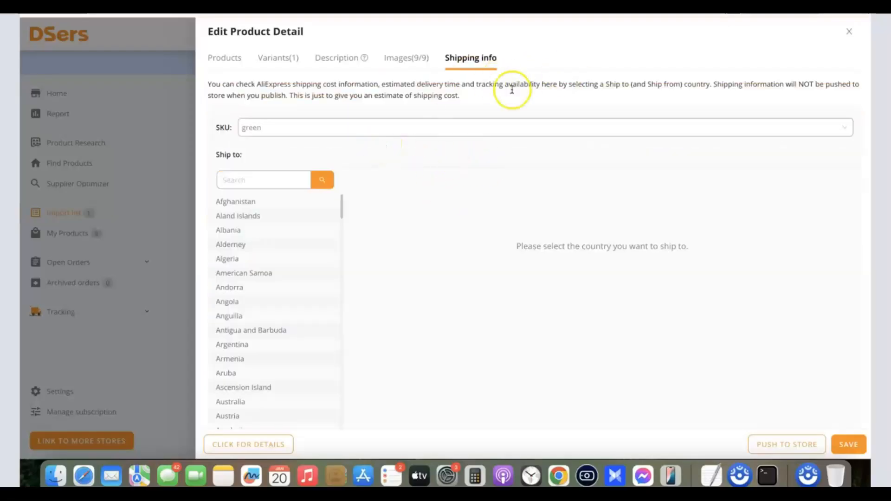
pyautogui.scroll(-2, 583, 163)
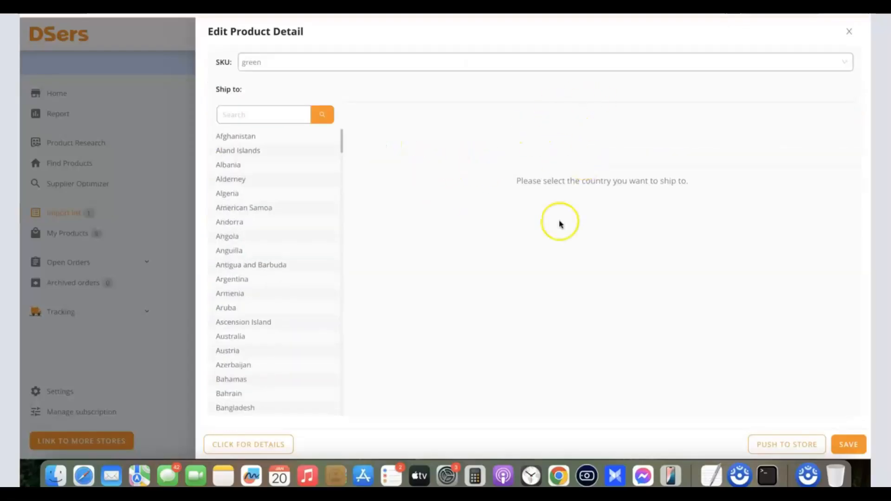
pyautogui.scroll(2, 552, 228)
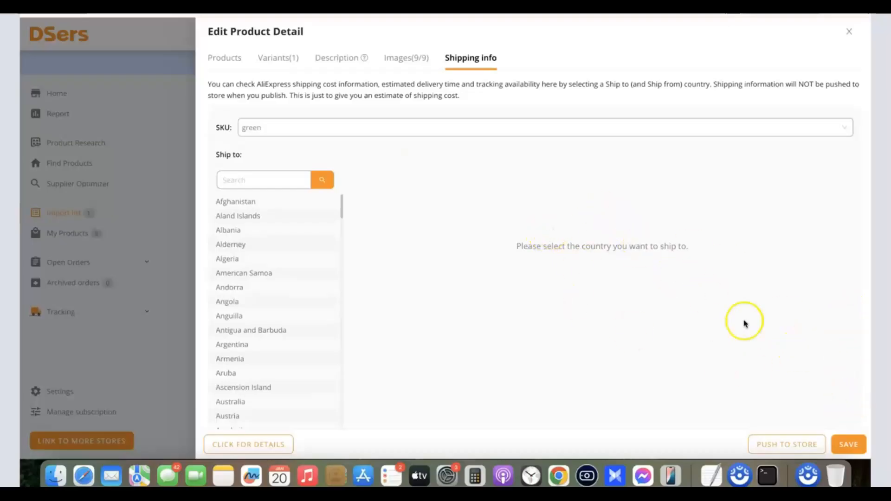
pyautogui.click(847, 446)
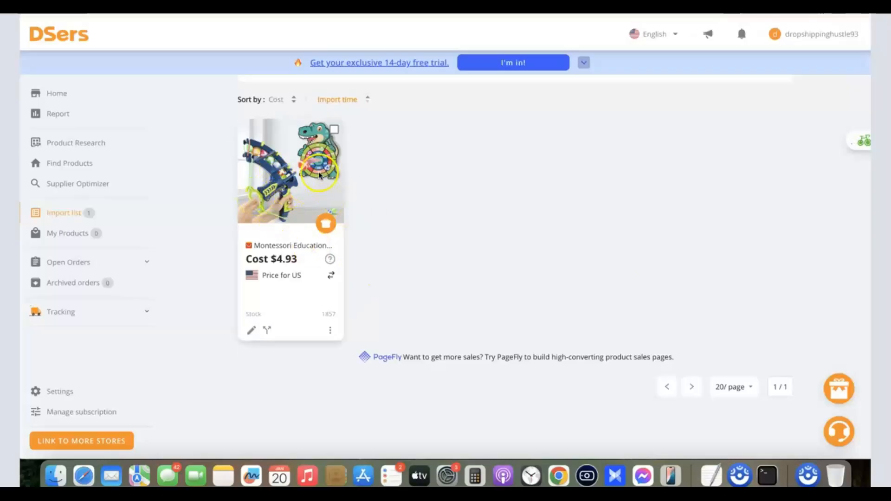
# Step: Push the Montessori toy to the linked Shopify store at $4.93 with $0.00 shipping
pyautogui.click(326, 223)
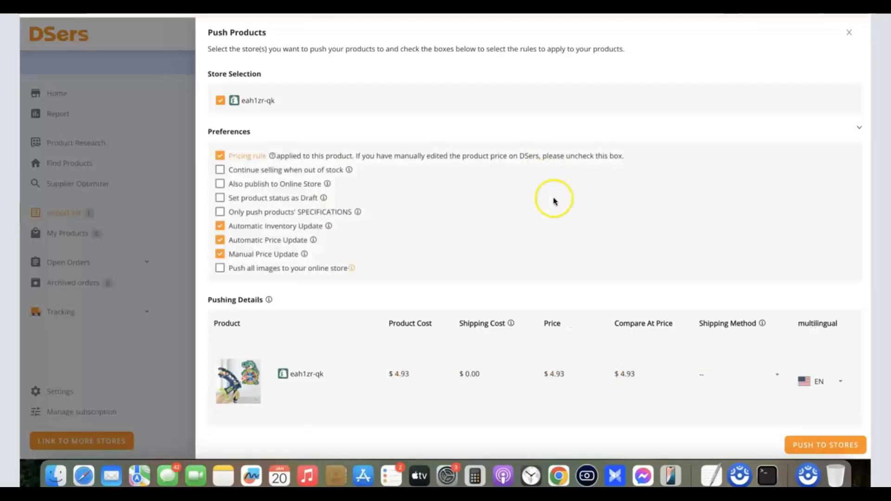
pyautogui.scroll(-1, 593, 247)
pyautogui.scroll(-2, 594, 247)
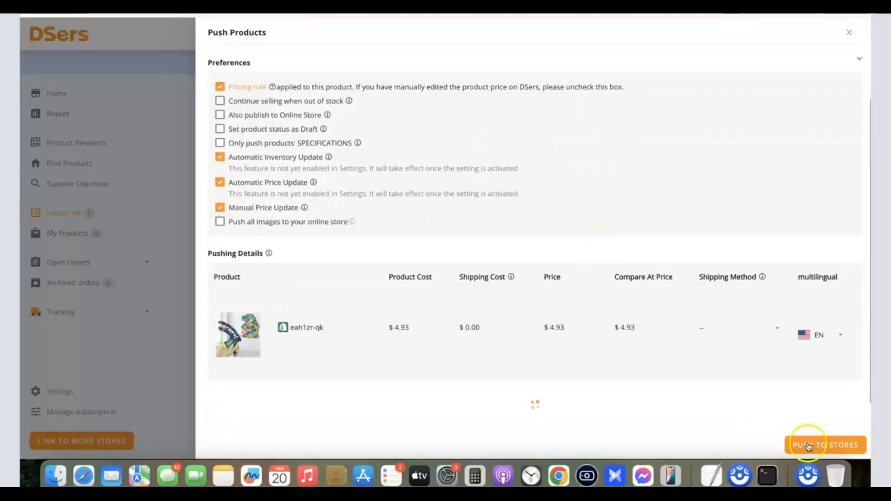
pyautogui.click(818, 446)
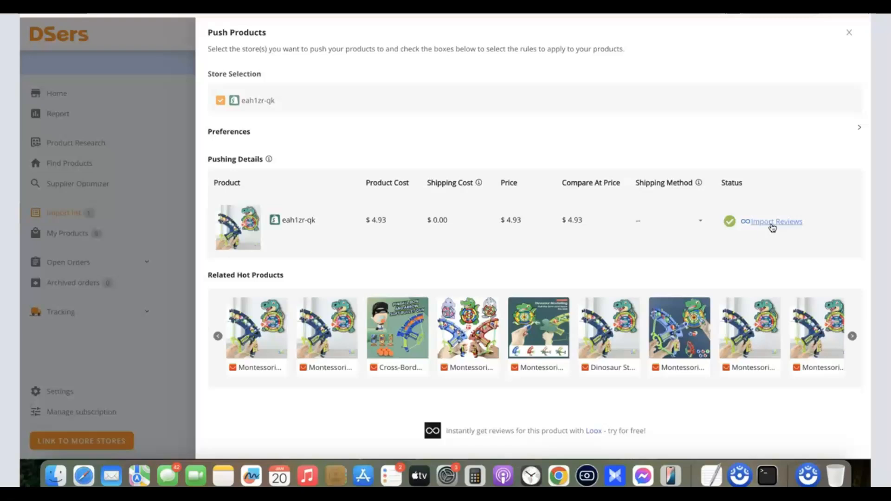
# Step: Go from the successful push to the Shopify store admin
pyautogui.click(636, 103)
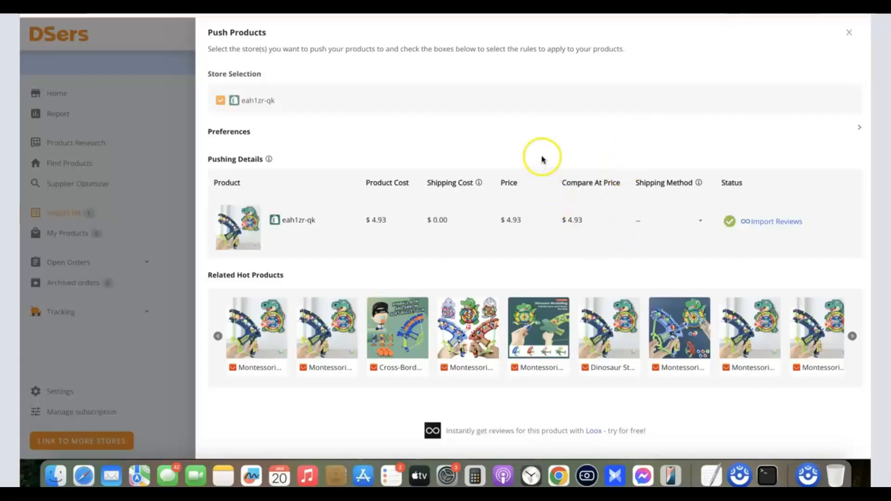
pyautogui.moveTo(540, 346)
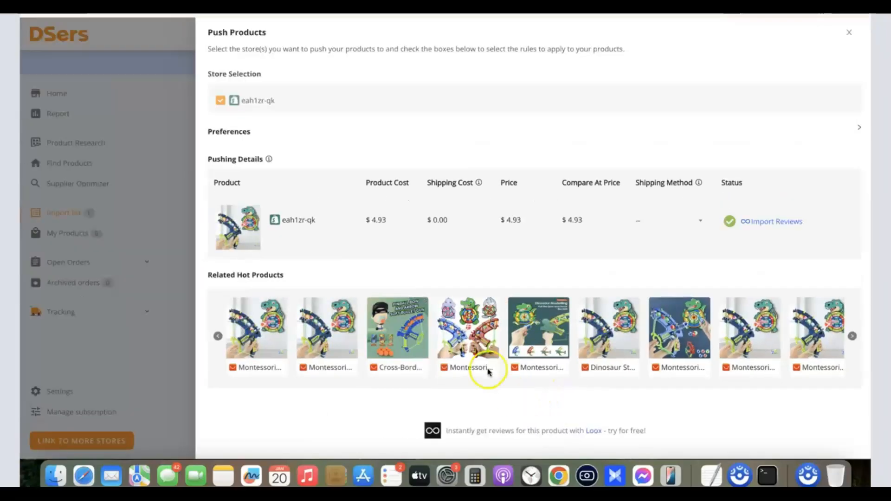
pyautogui.click(769, 222)
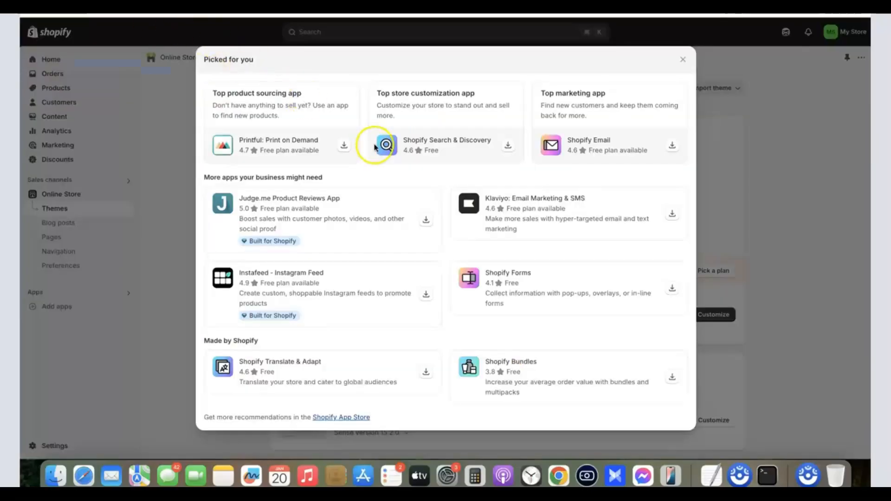
# Step: Dismiss the Picked for you popup, reload, and open the Products list showing the toy Active
pyautogui.click(682, 60)
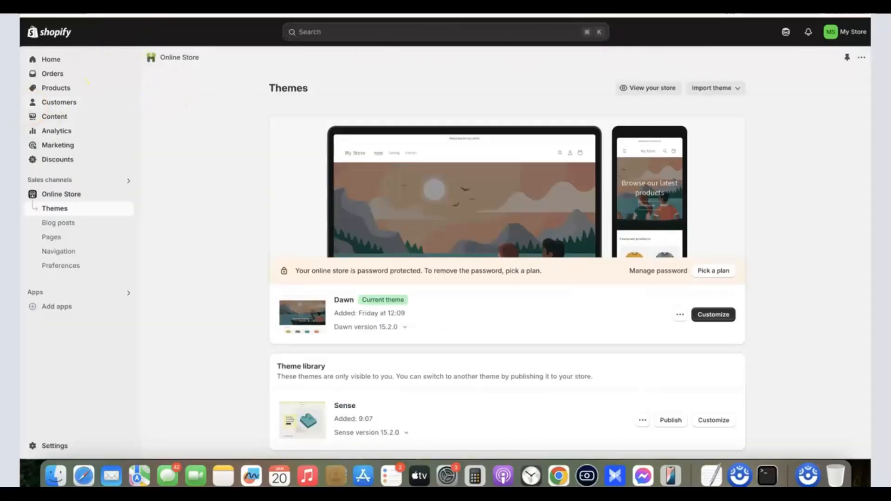
pyautogui.click(74, 6)
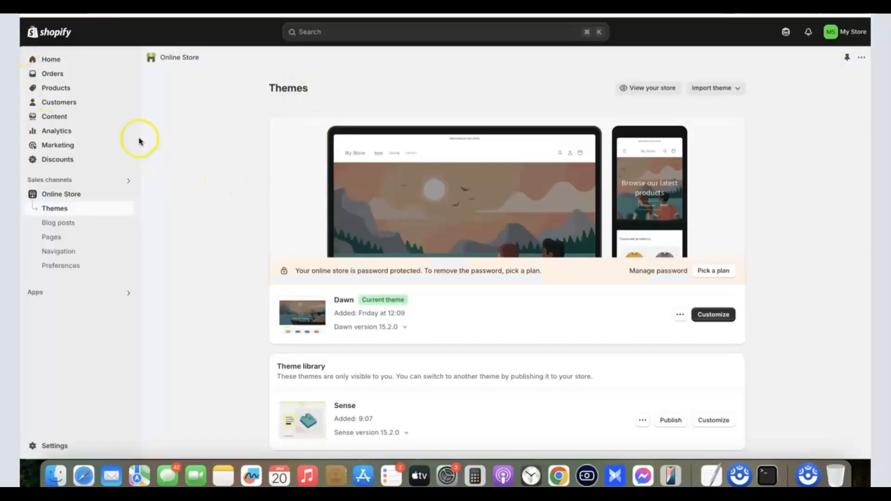
pyautogui.click(43, 87)
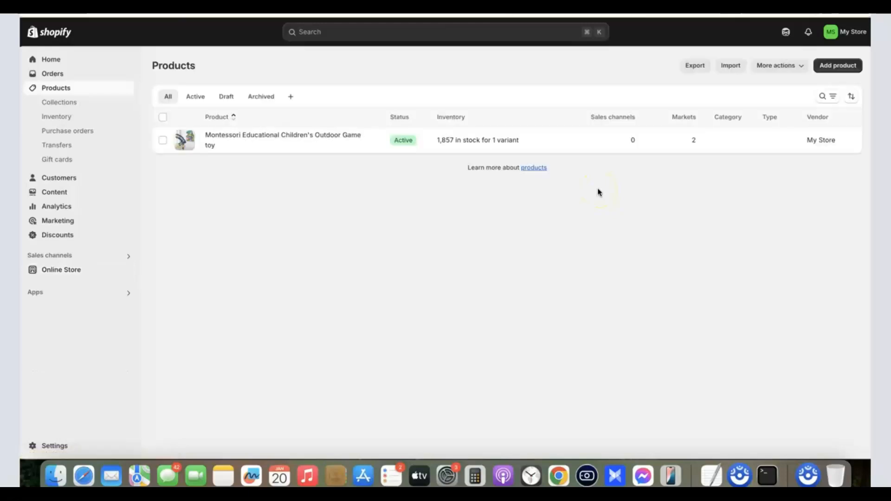
pyautogui.click(379, 141)
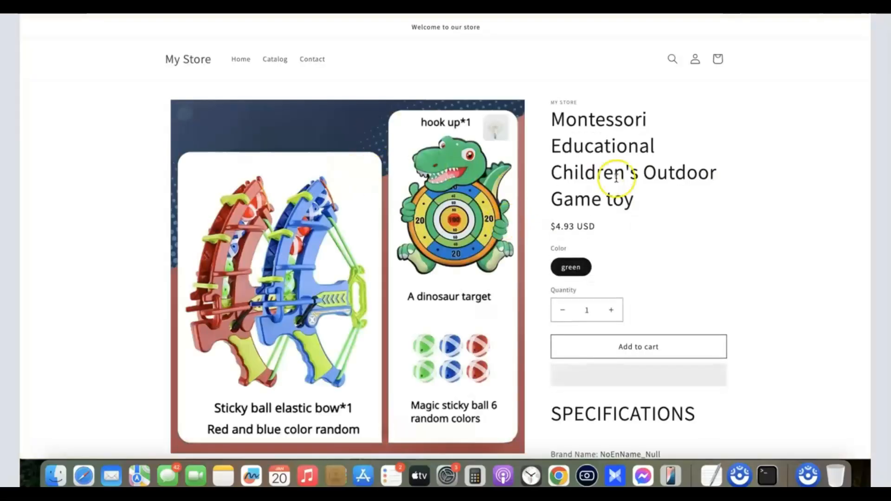
pyautogui.scroll(-10, 615, 179)
pyautogui.scroll(-15, 615, 180)
pyautogui.scroll(20, 616, 204)
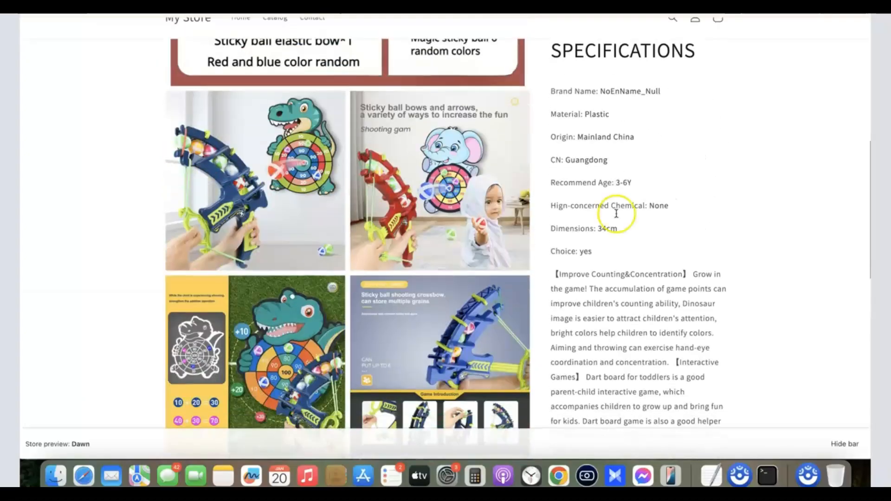
pyautogui.scroll(-10, 673, 259)
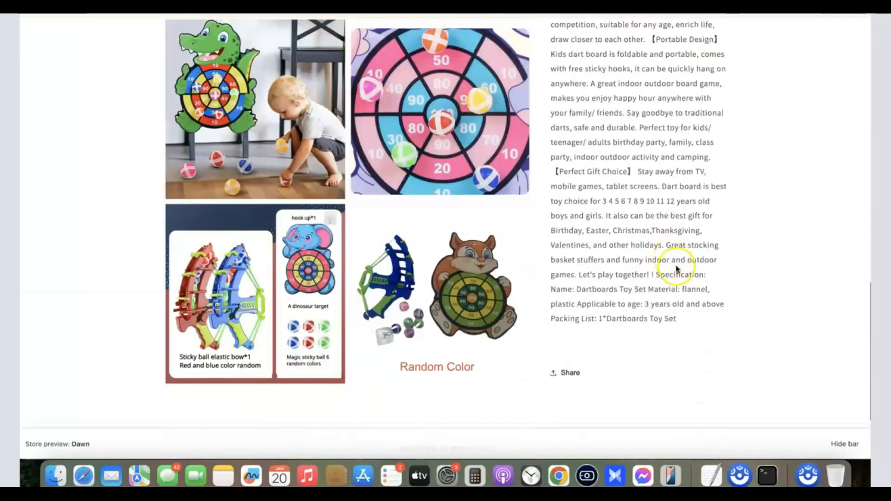
pyautogui.scroll(-3, 682, 246)
pyautogui.scroll(4, 666, 224)
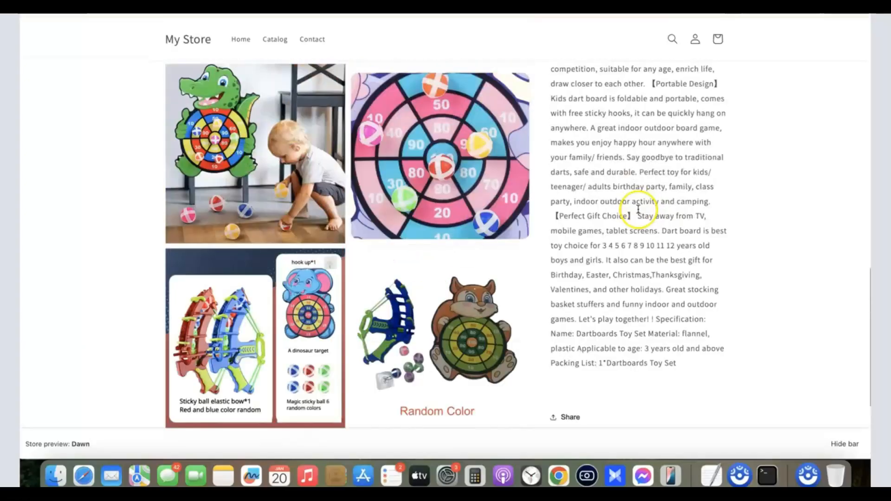
pyautogui.scroll(20, 638, 210)
pyautogui.click(148, 8)
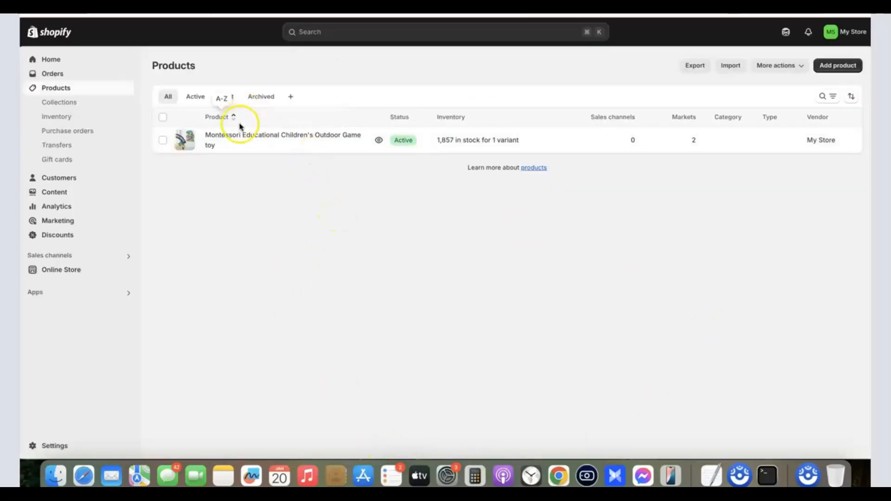
# Step: Open the Montessori toy's product page and look over its description, images and green variant
pyautogui.click(299, 132)
pyautogui.scroll(-10, 418, 217)
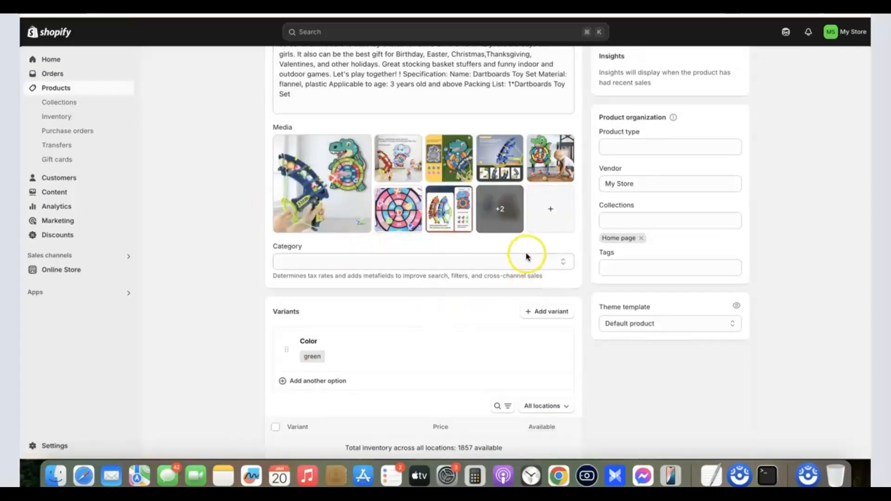
pyautogui.scroll(-5, 423, 285)
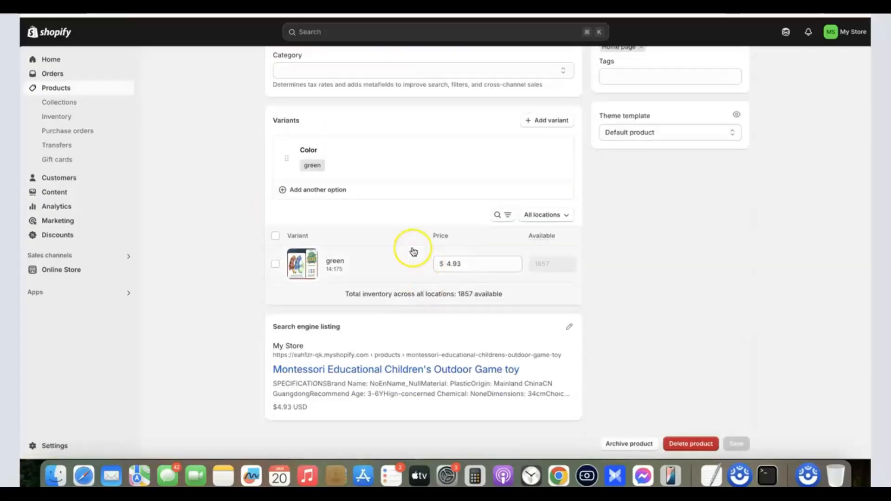
pyautogui.scroll(10, 416, 252)
pyautogui.scroll(-5, 415, 252)
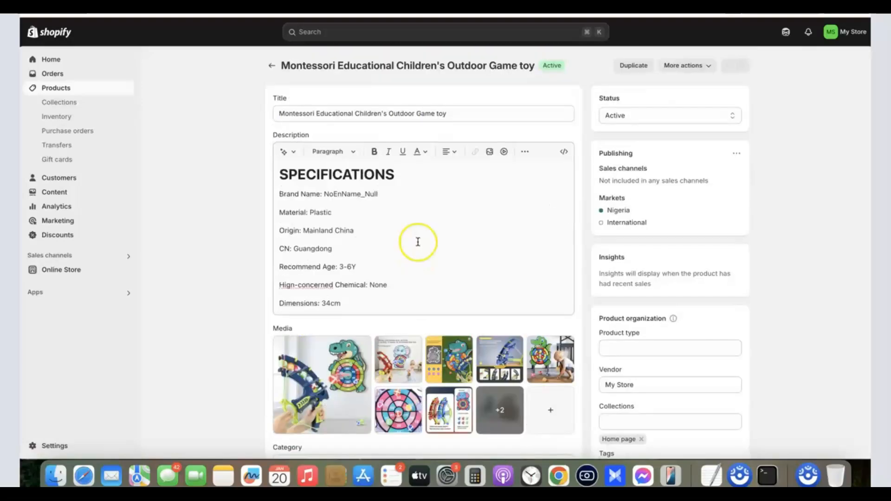